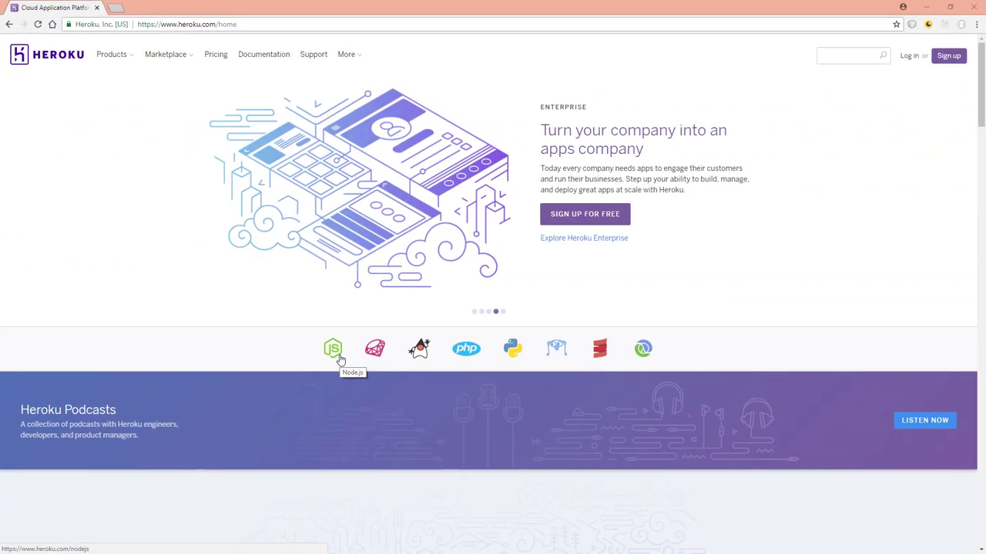
- Open the free account sign-up form, review the role choices, and select Java as the primary development language
click(943, 60)
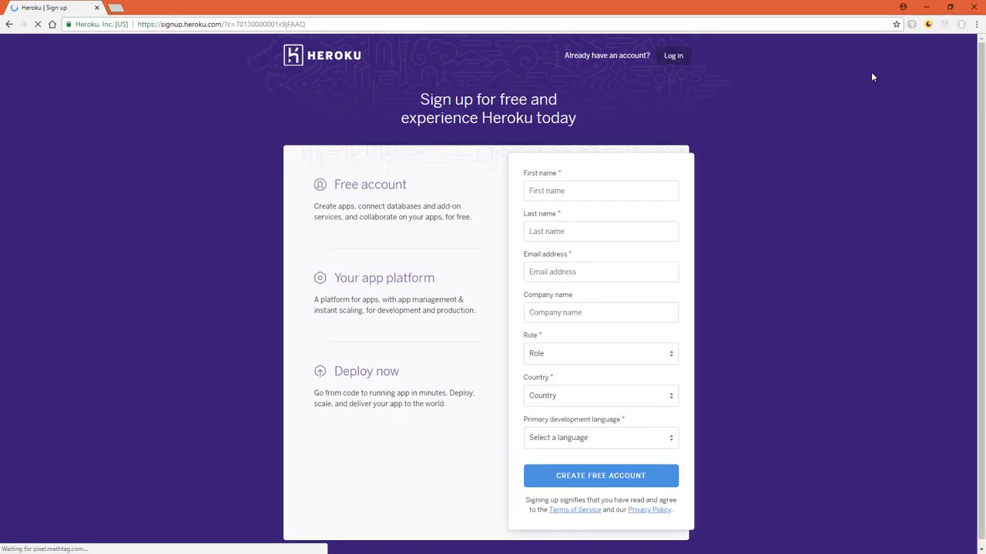
click(578, 356)
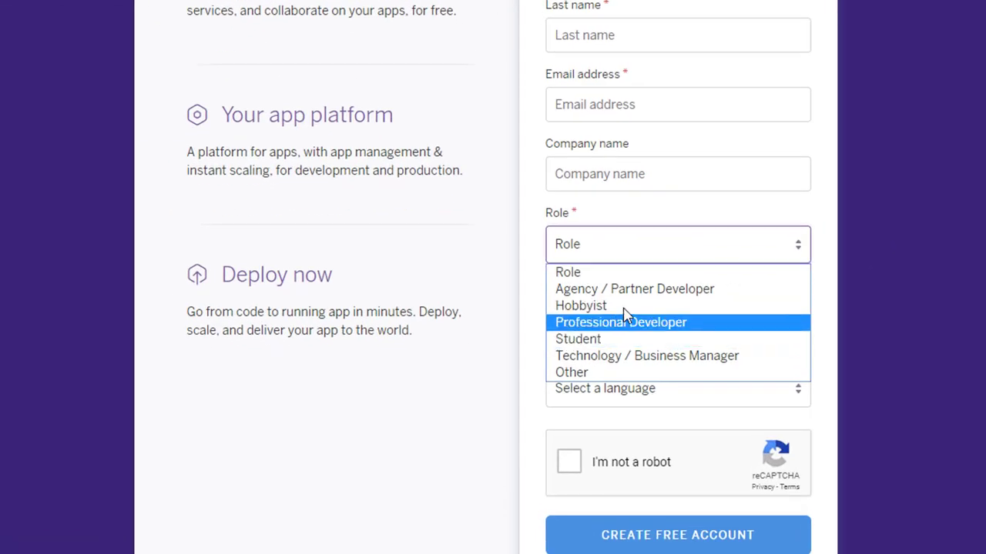
click(821, 144)
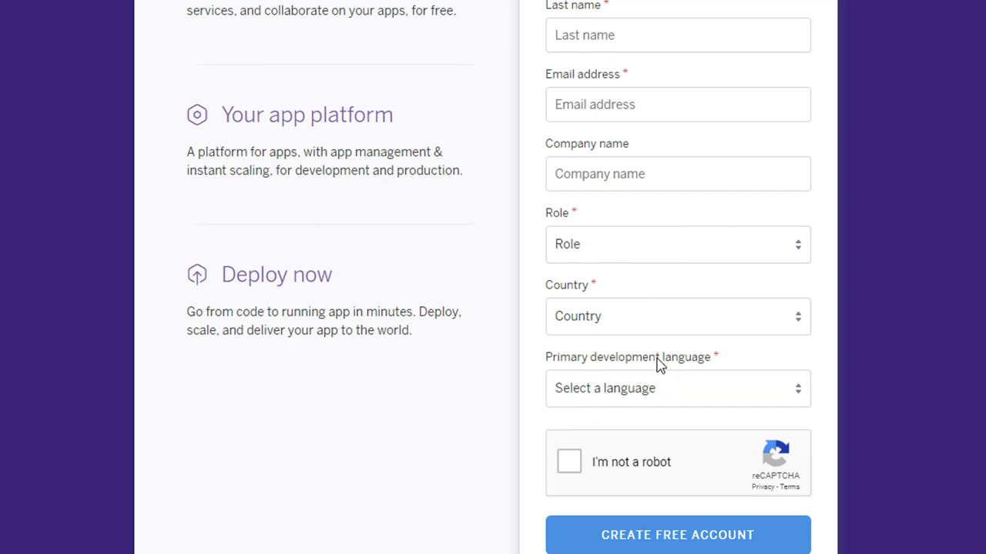
click(582, 395)
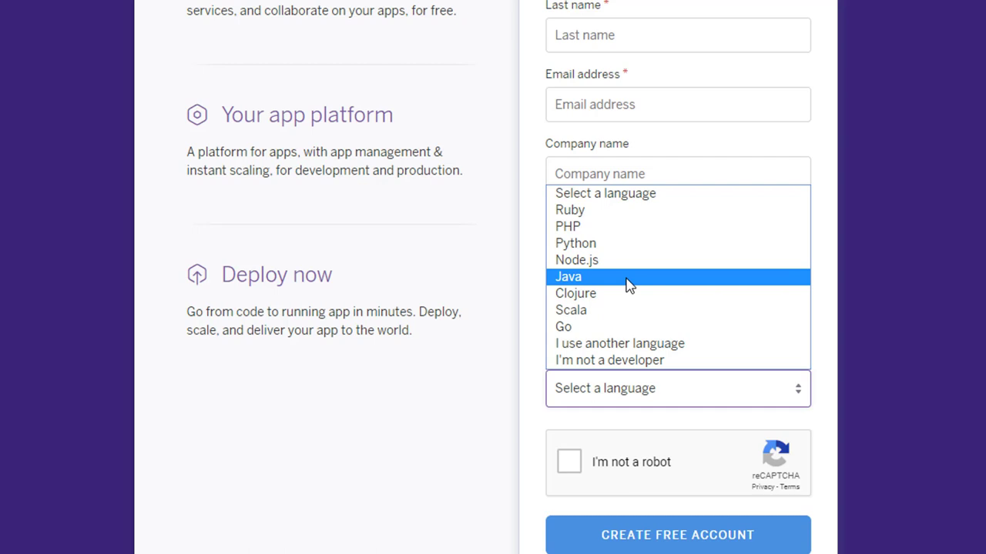
click(606, 391)
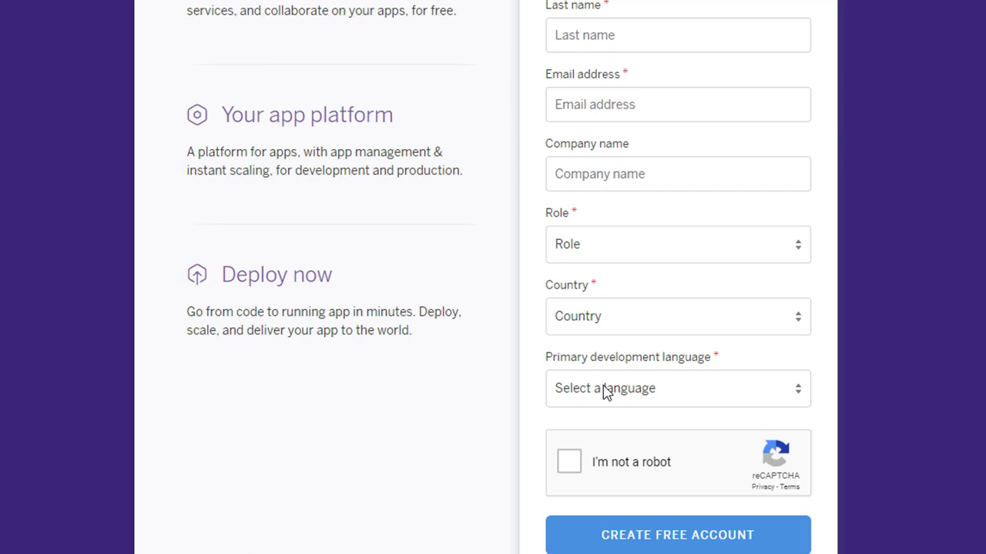
click(606, 391)
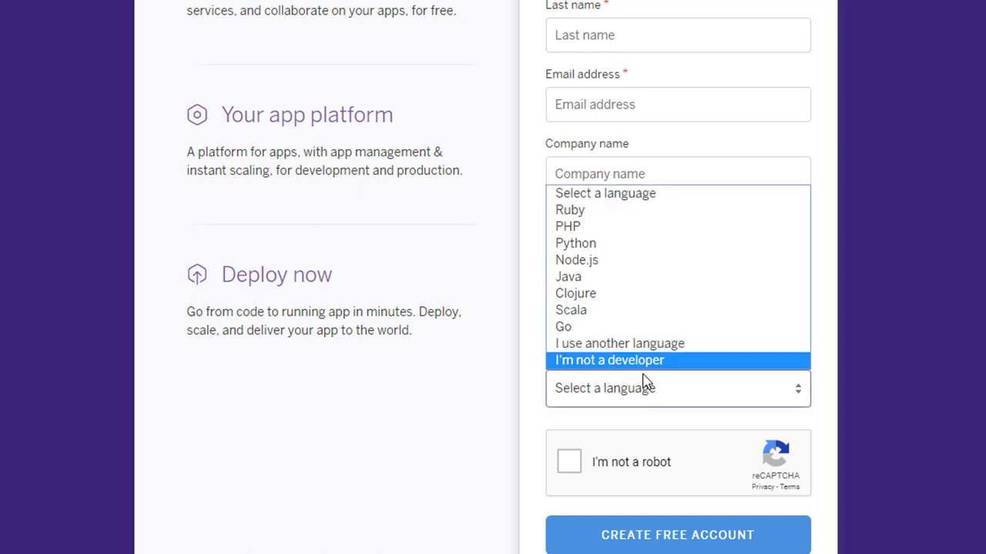
click(606, 283)
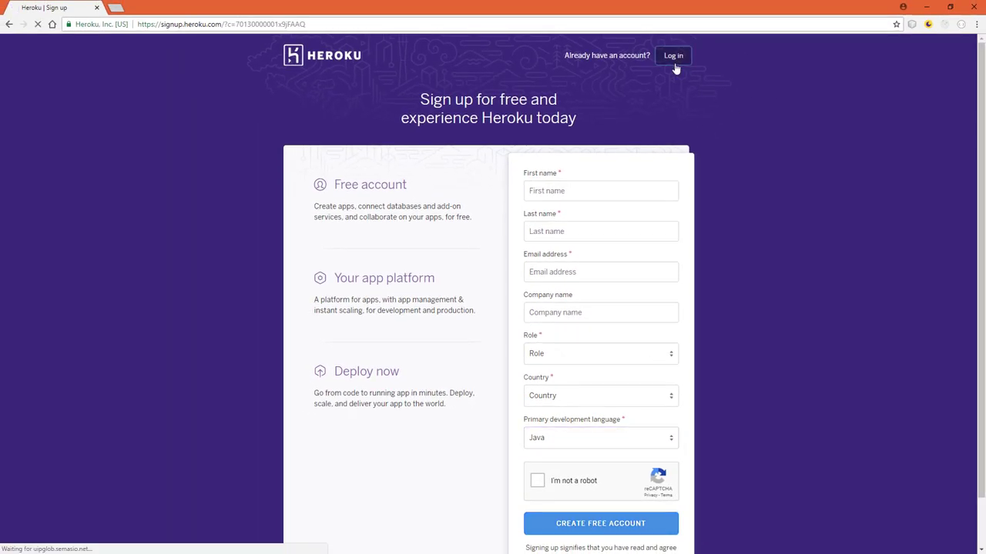
- Log in to the existing account and create a new app named spring-boot2-heroku in the United States region
click(673, 57)
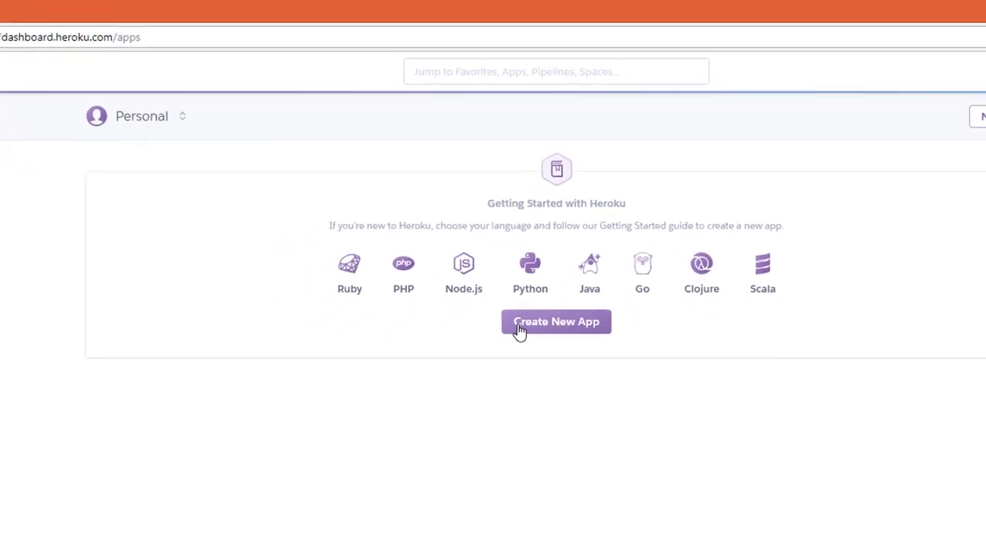
click(519, 329)
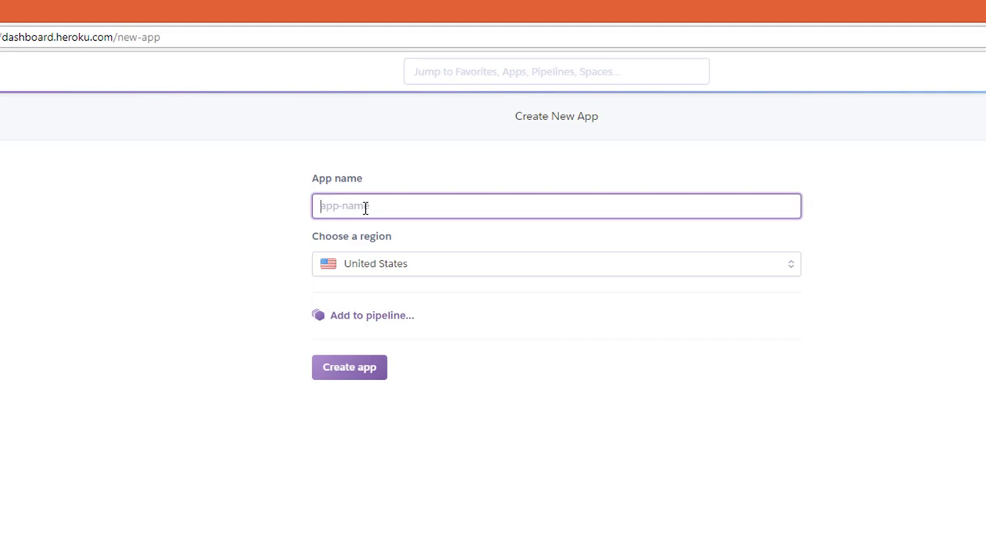
text(spring-bo)
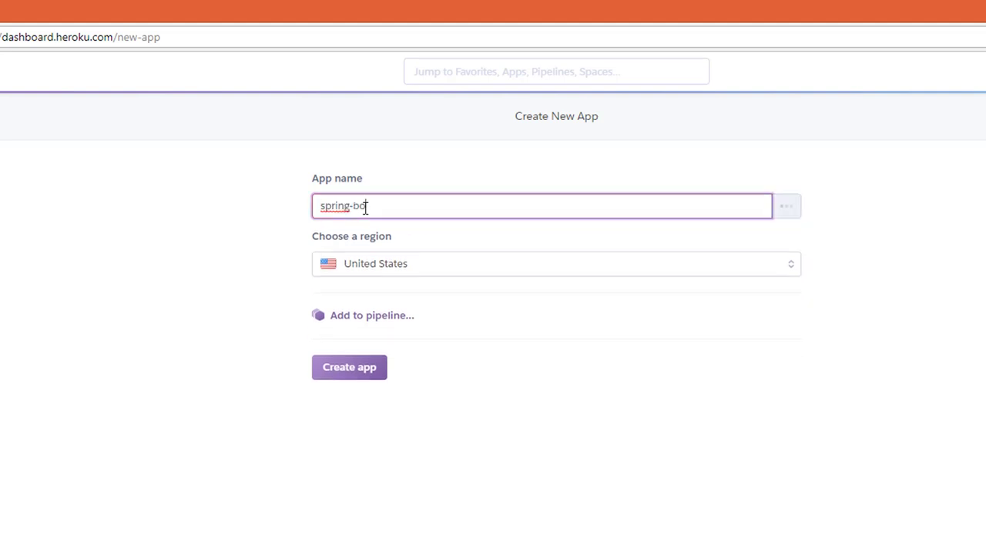
text(ot2-heroku)
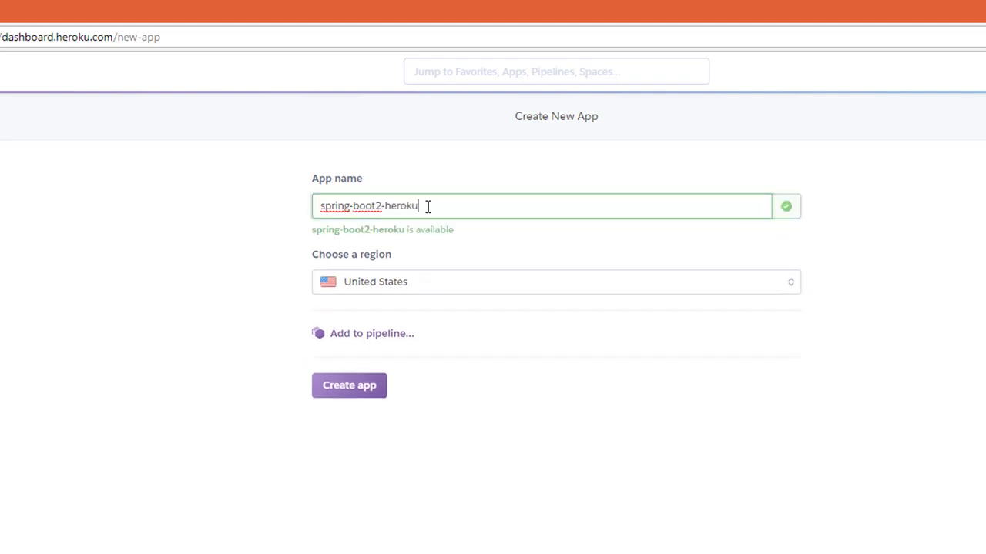
click(378, 285)
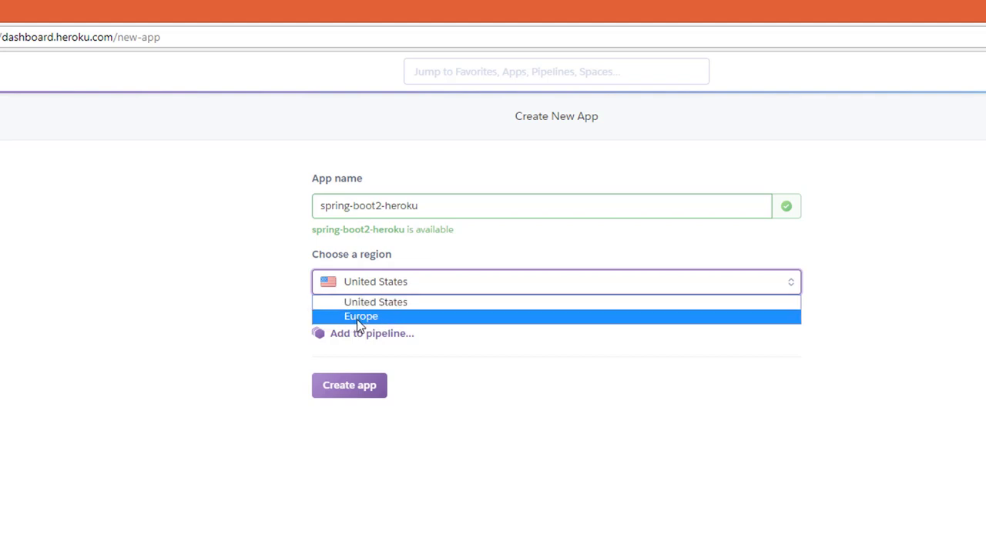
click(367, 304)
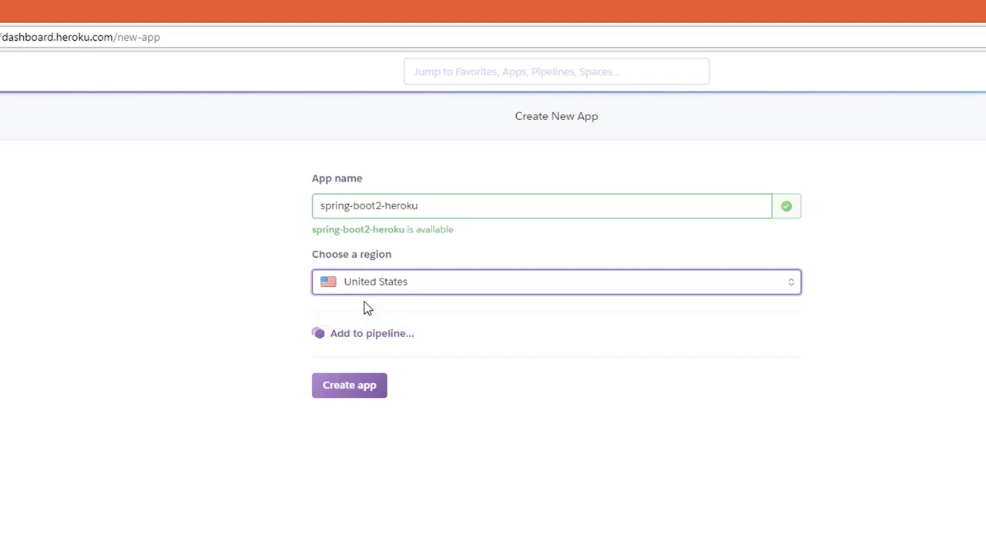
click(346, 391)
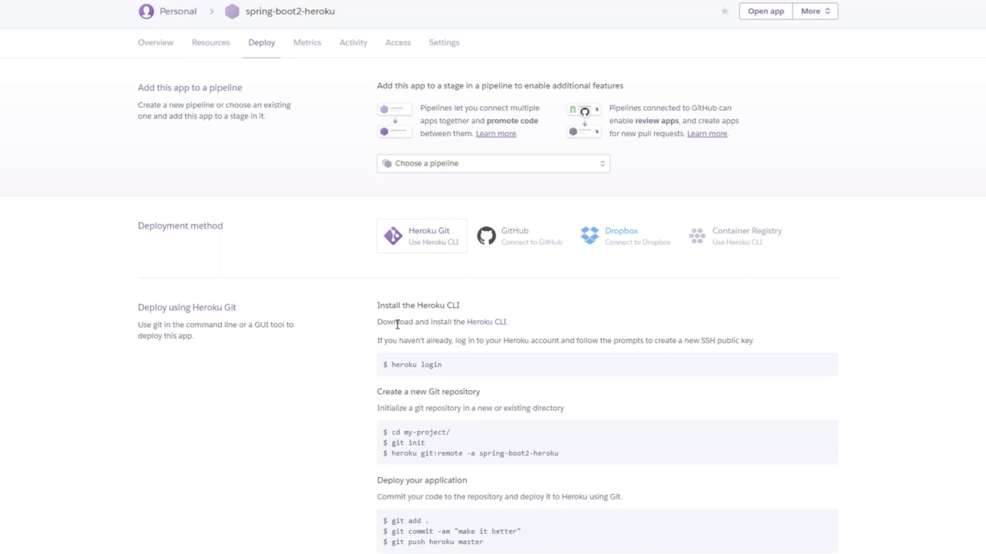
- Open the Heroku CLI documentation in a new tab and review its installers and other installation methods
right_click(481, 327)
click(504, 330)
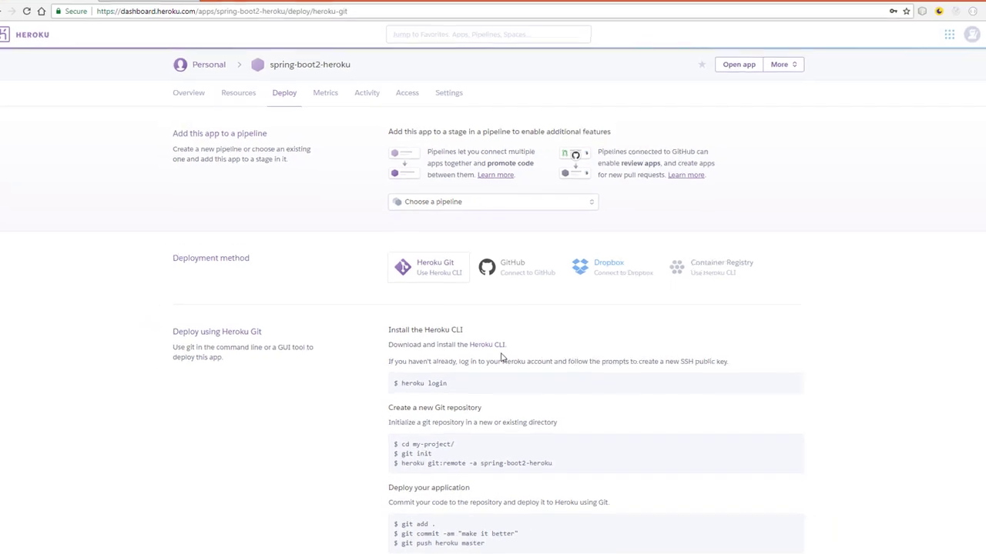
click(269, 9)
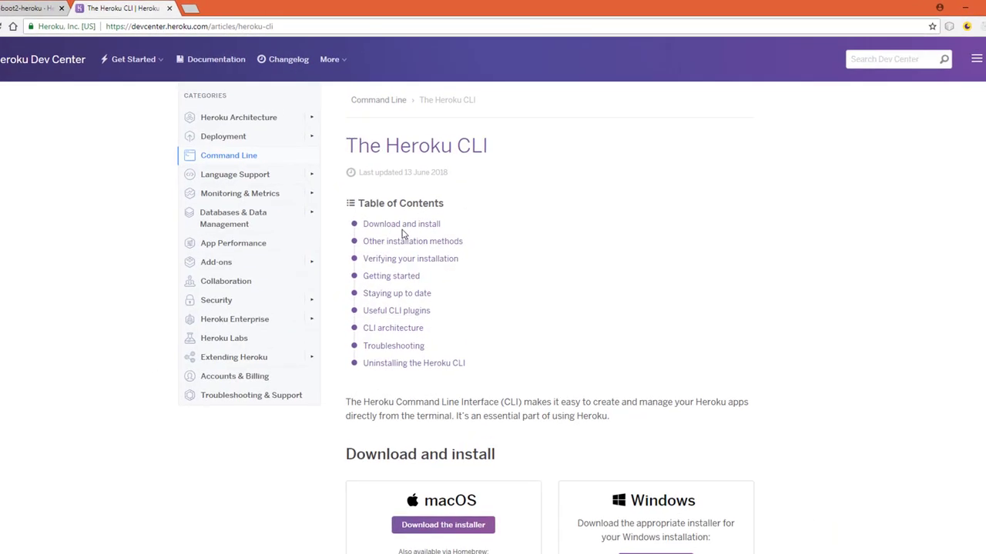
click(400, 224)
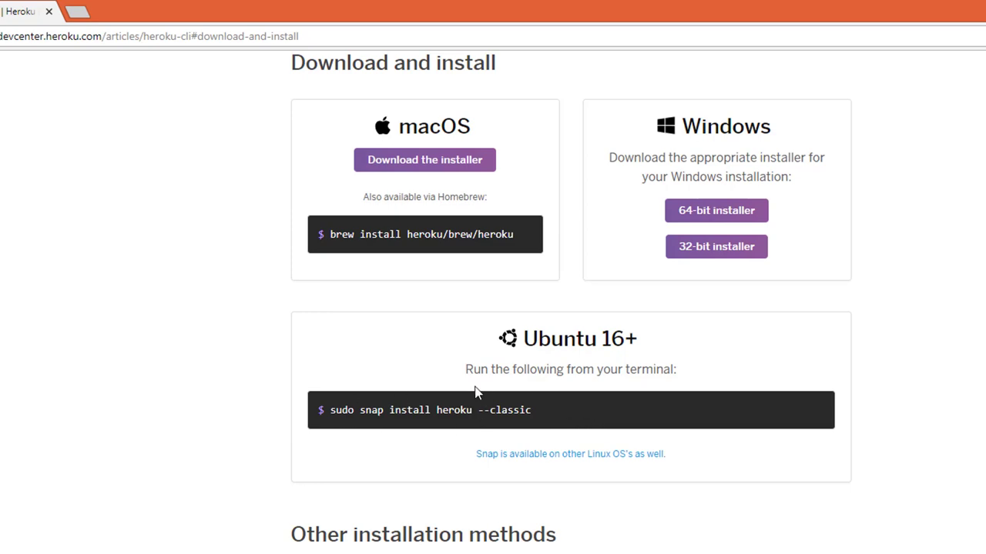
scroll(475, 393, down, 9)
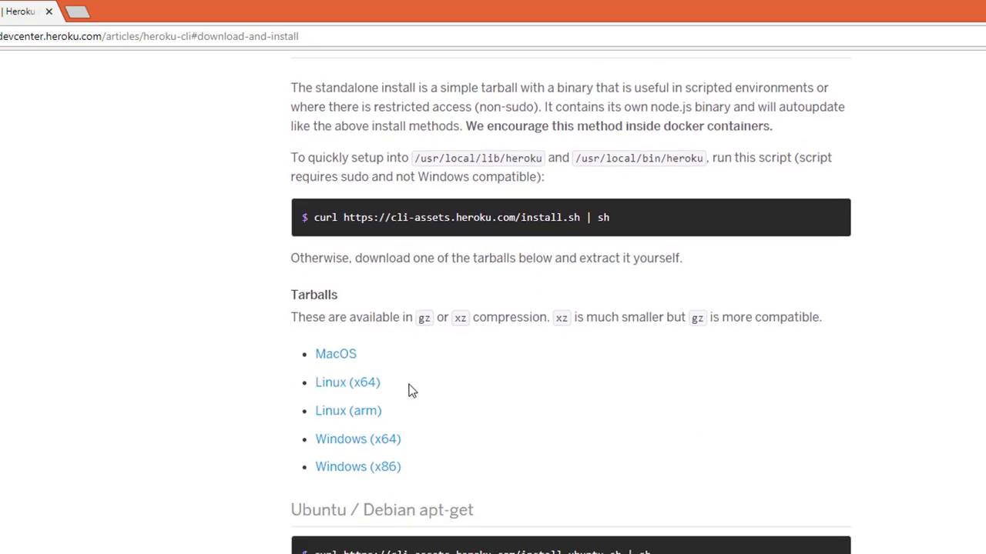
scroll(513, 438, down, 2)
scroll(515, 439, up, 6)
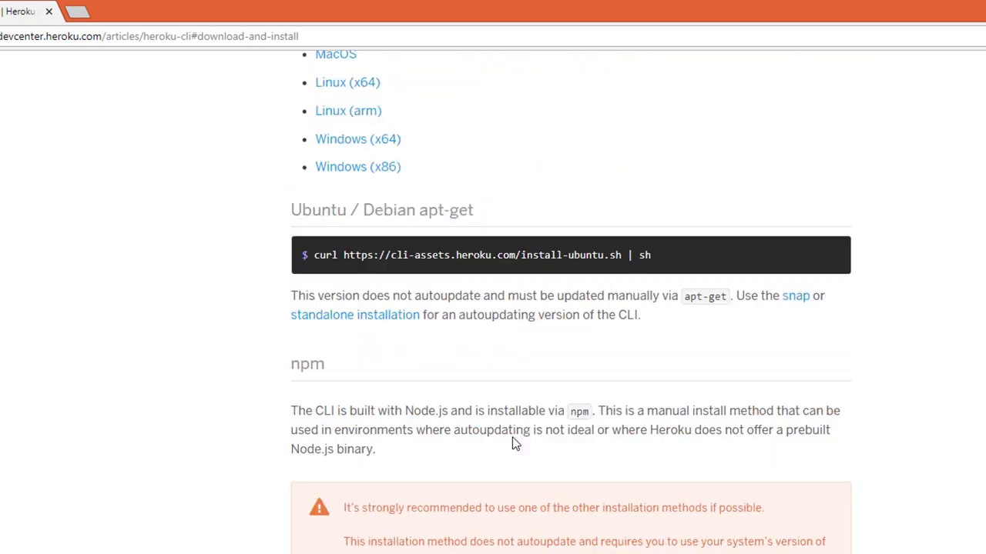
scroll(514, 439, up, 5)
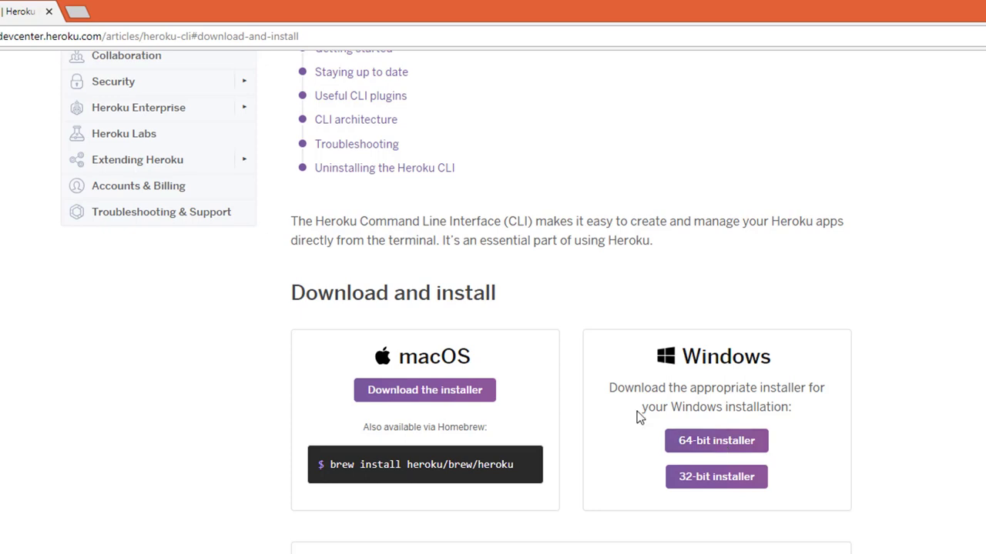
scroll(639, 417, up, 4)
scroll(662, 439, down, 2)
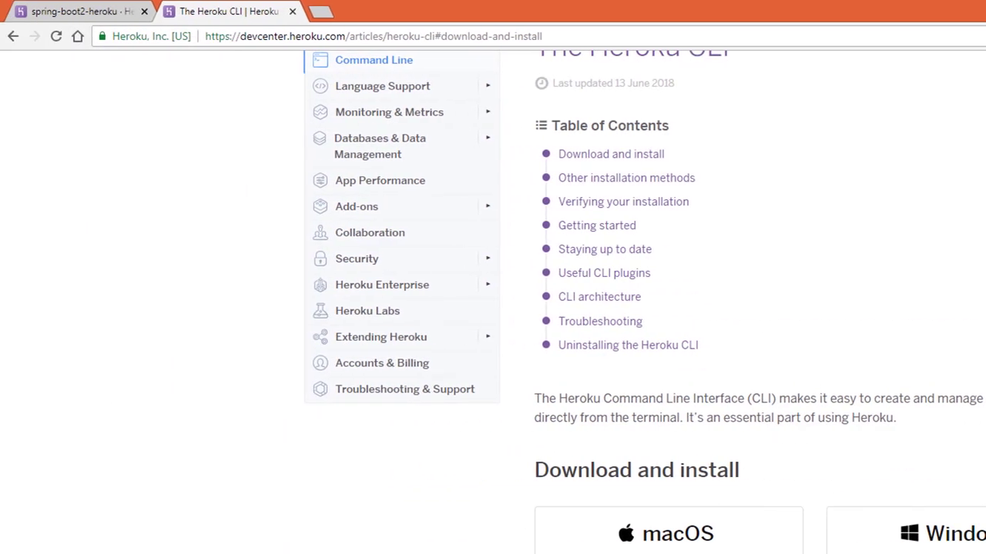
- Return to the app's deployment page and examine the Heroku Git instructions for logging in and creating a repository
click(121, 16)
scroll(552, 255, down, 1)
scroll(497, 326, up, 1)
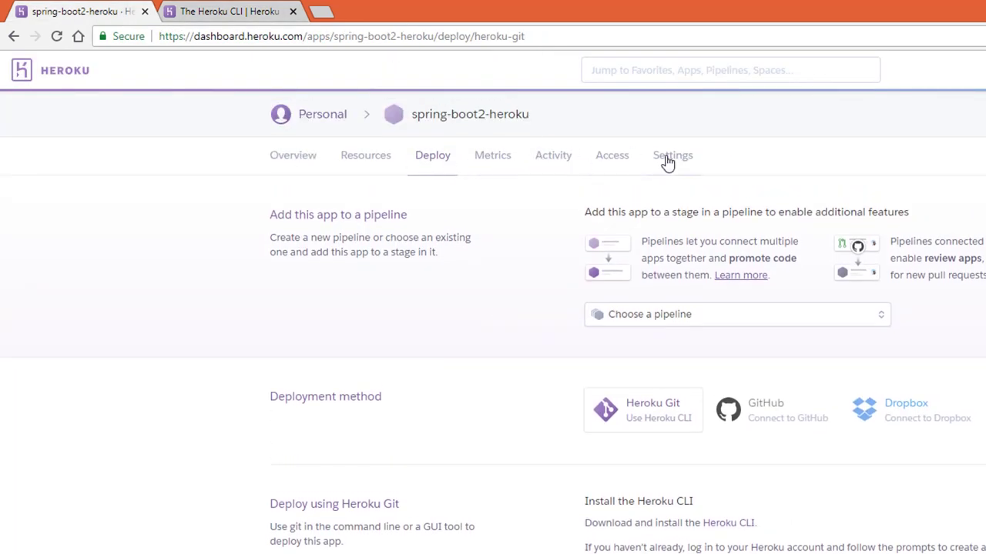
scroll(570, 287, down, 3)
scroll(488, 244, up, 3)
scroll(583, 285, down, 3)
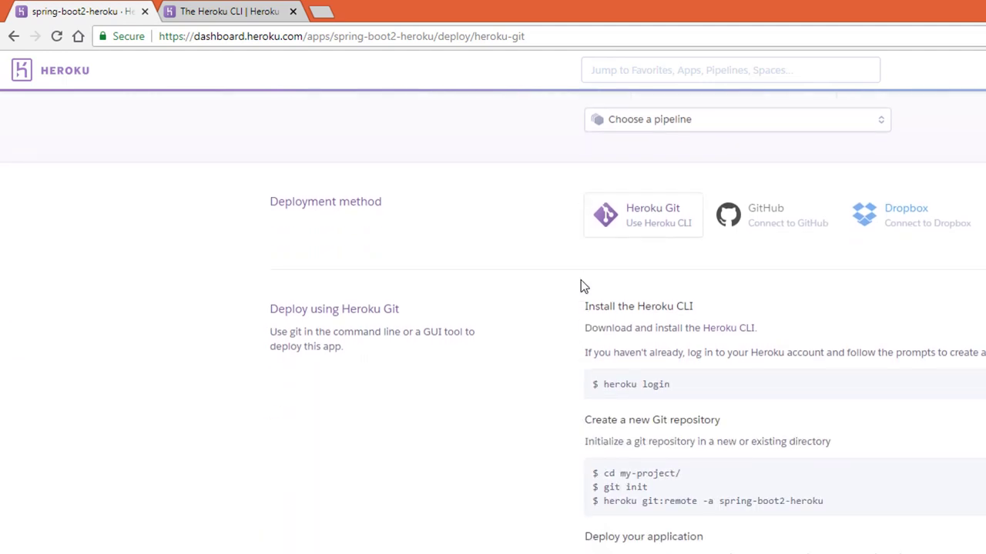
drag(683, 389, 591, 385)
drag(594, 473, 826, 505)
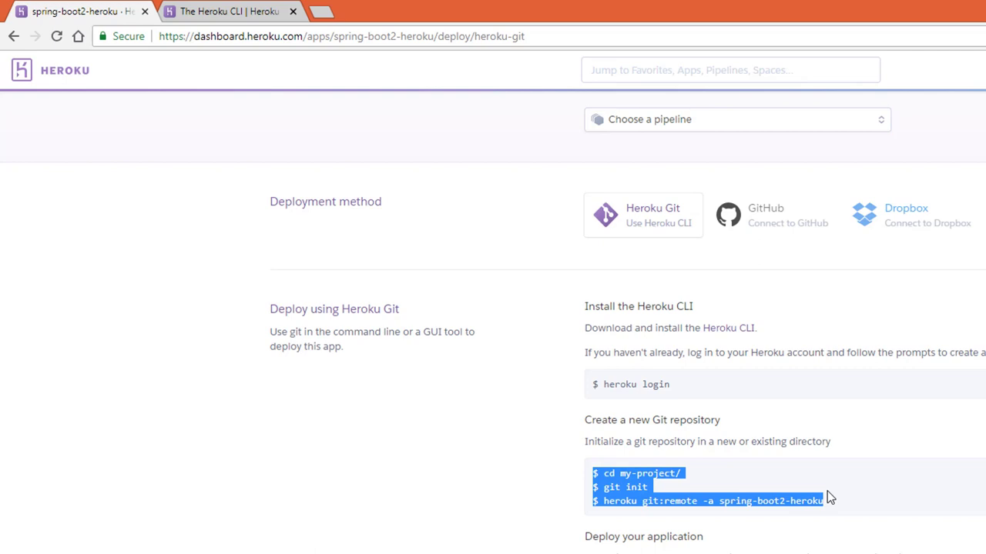
scroll(695, 517, up, 3)
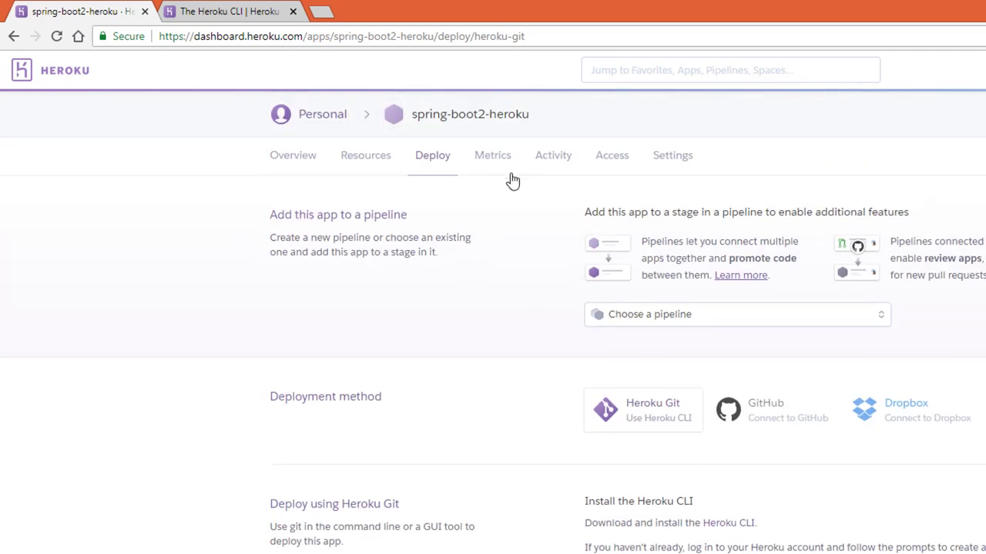
- Review the app's settings, including its info, the supported buildpacks, domains, ownership, maintenance mode and deletion options
click(688, 160)
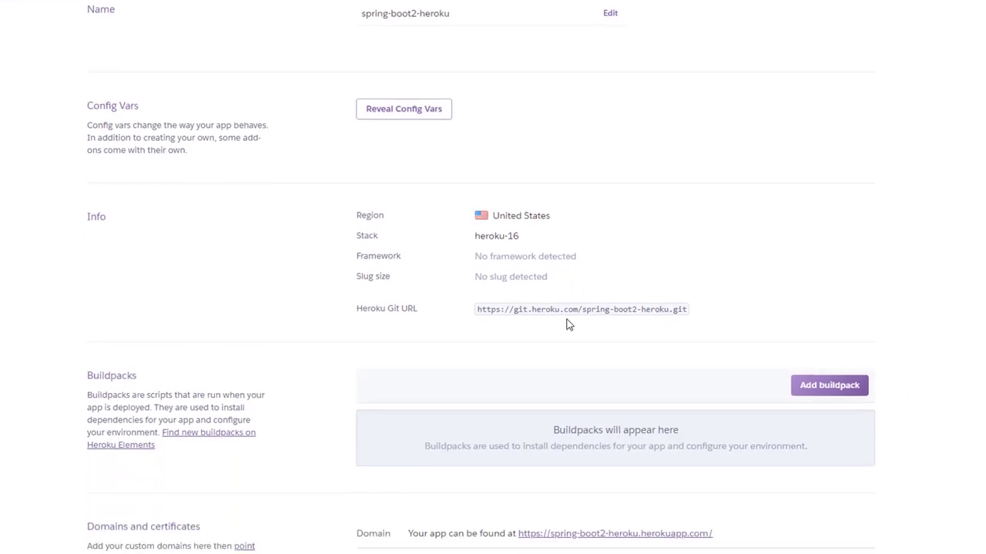
scroll(567, 325, down, 2)
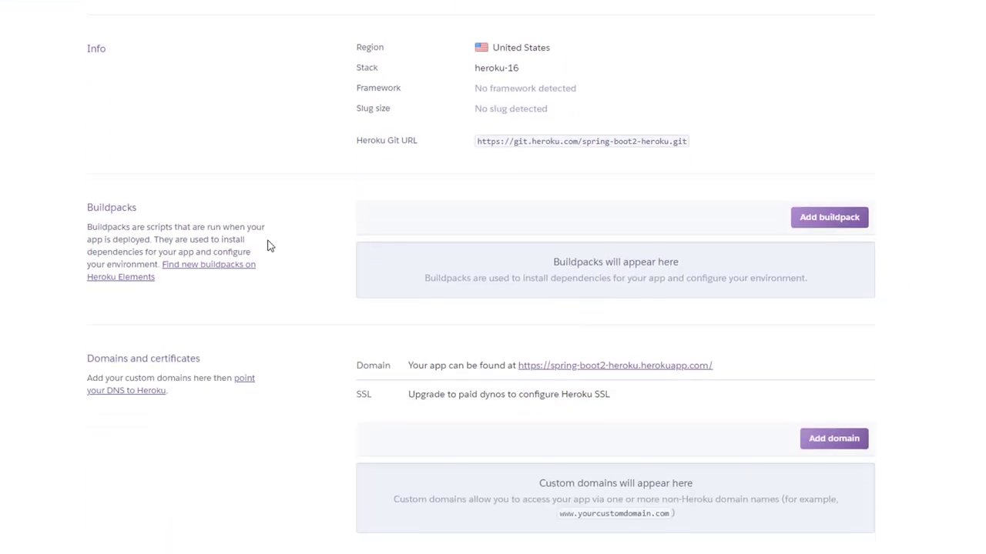
click(798, 225)
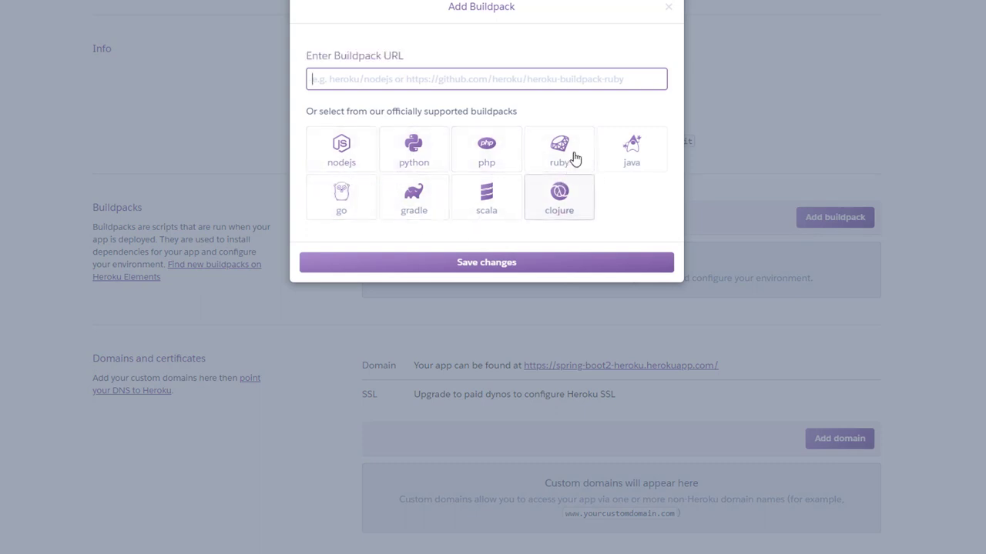
click(668, 11)
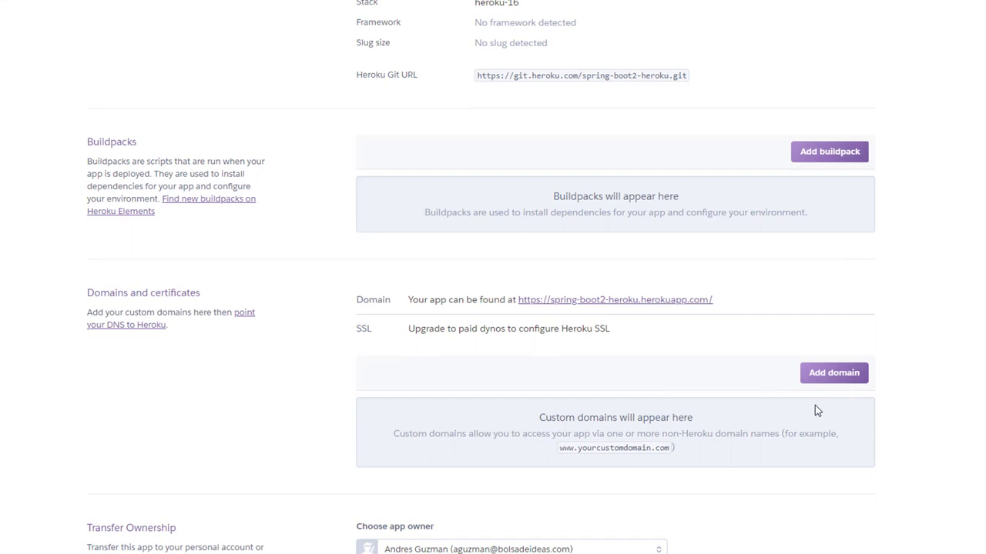
scroll(815, 408, down, 3)
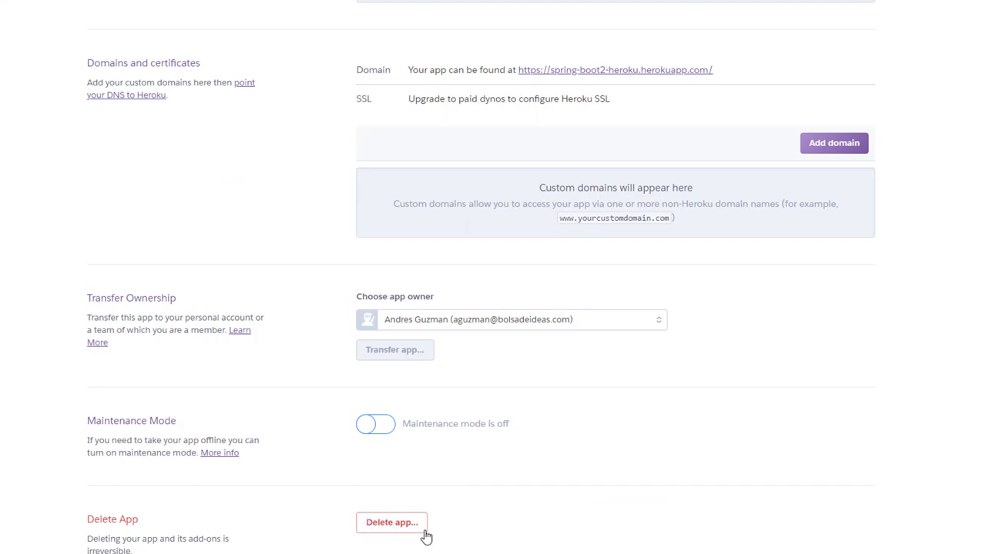
scroll(543, 461, up, 3)
scroll(543, 460, up, 5)
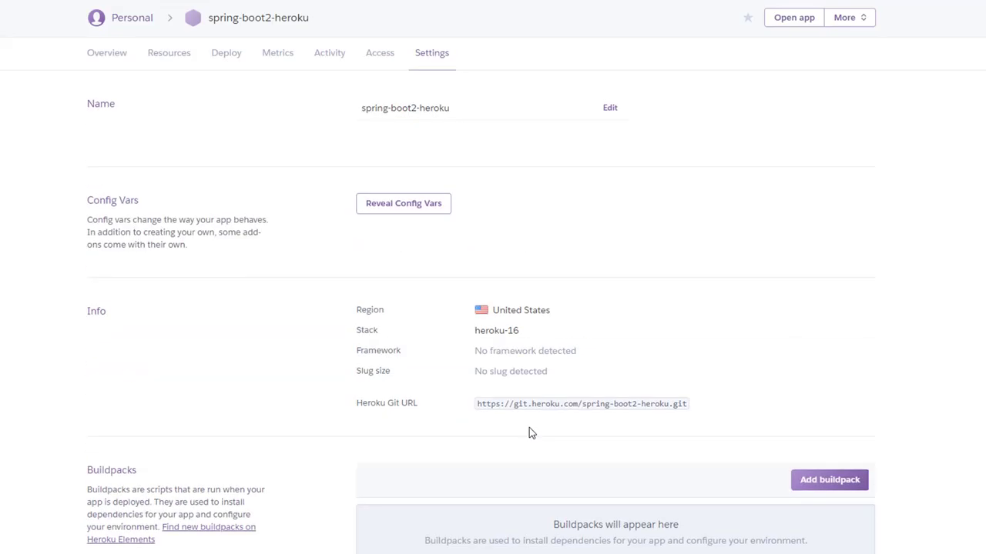
- Try to provision the ClearDB MySQL add-on for spring-boot2-heroku on the Ignite – Free plan, and dismiss the add-on dialog
click(182, 64)
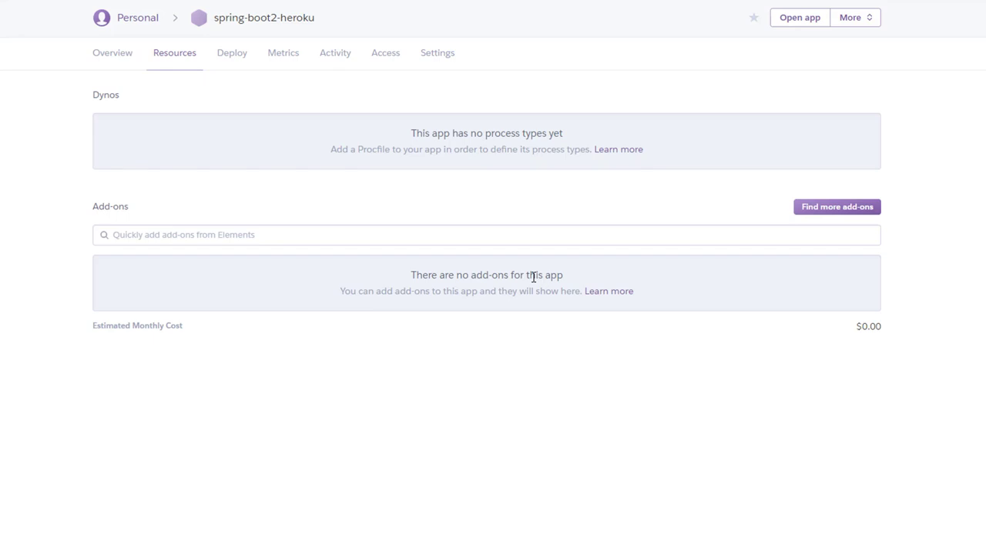
click(289, 241)
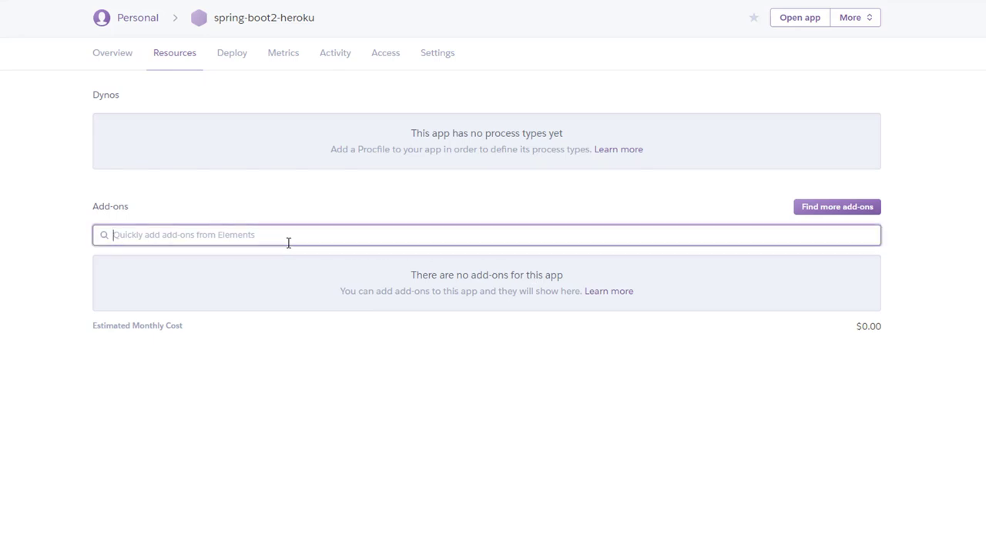
text(mysql)
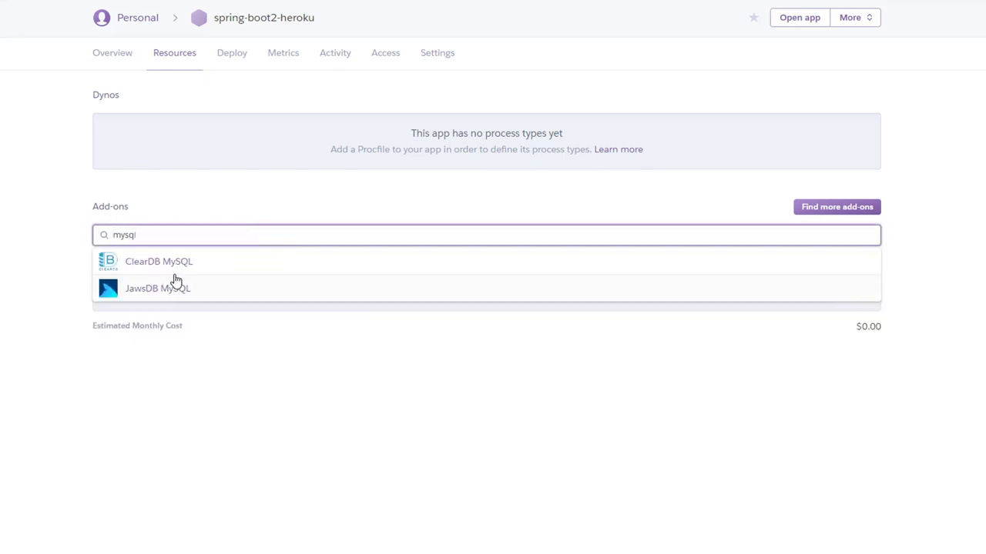
click(174, 267)
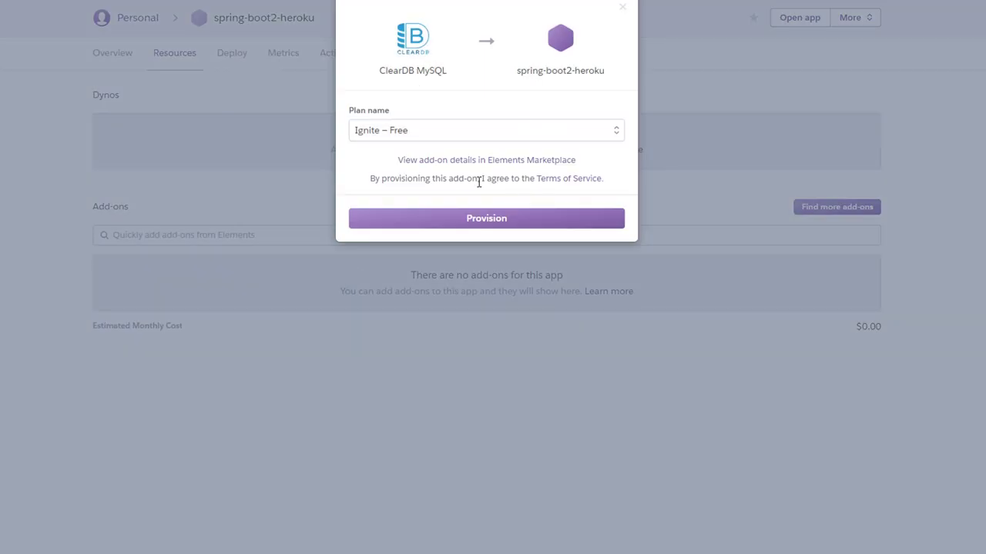
click(497, 223)
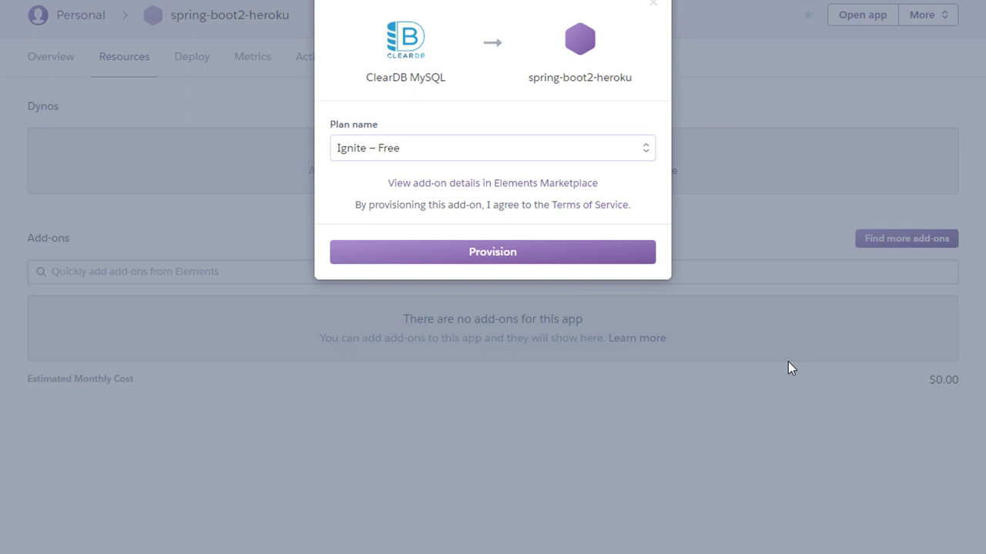
click(653, 9)
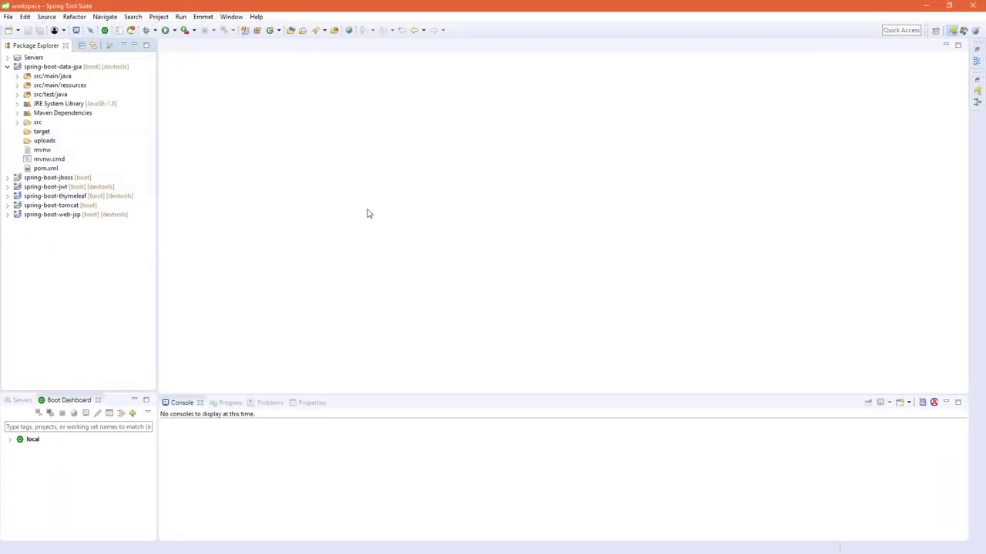
- Switch to Spring Tool Suite and duplicate the spring-boot-data-jpa project as spring-boot-heroku in the default location
click(36, 68)
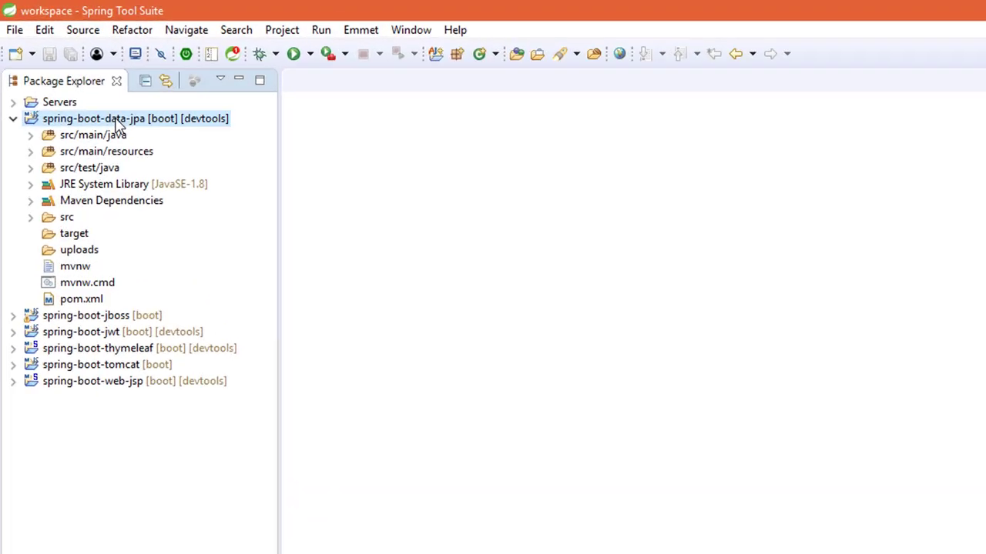
right_click(116, 120)
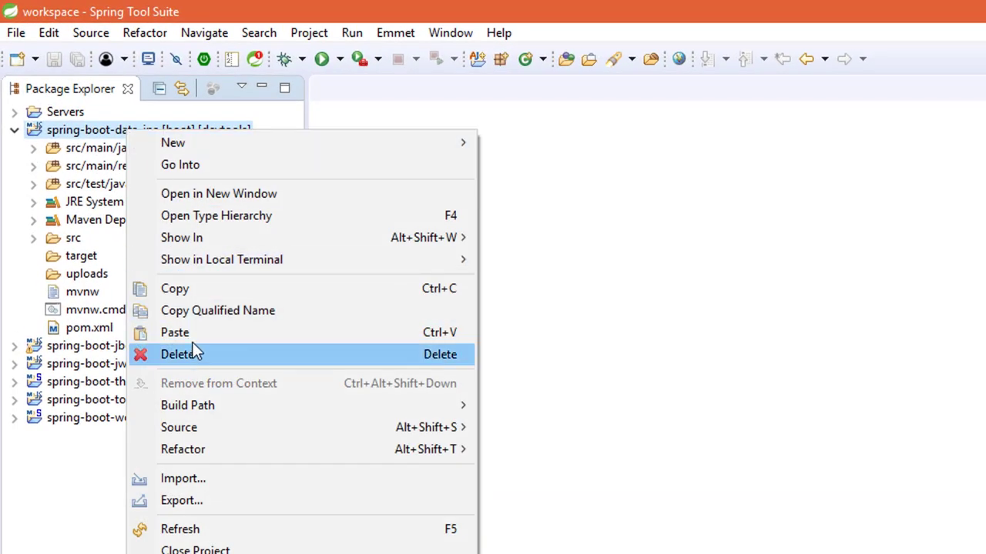
click(193, 291)
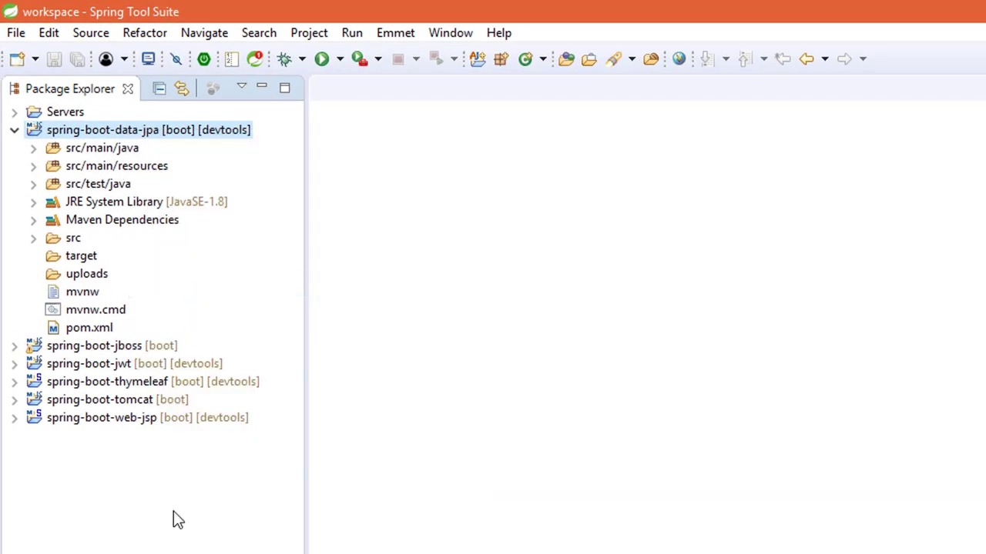
right_click(174, 511)
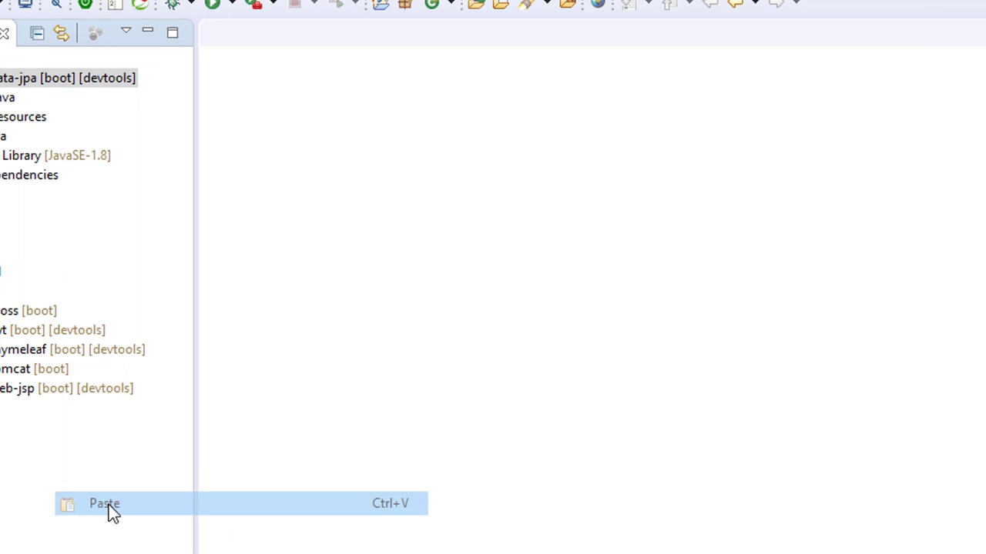
click(225, 527)
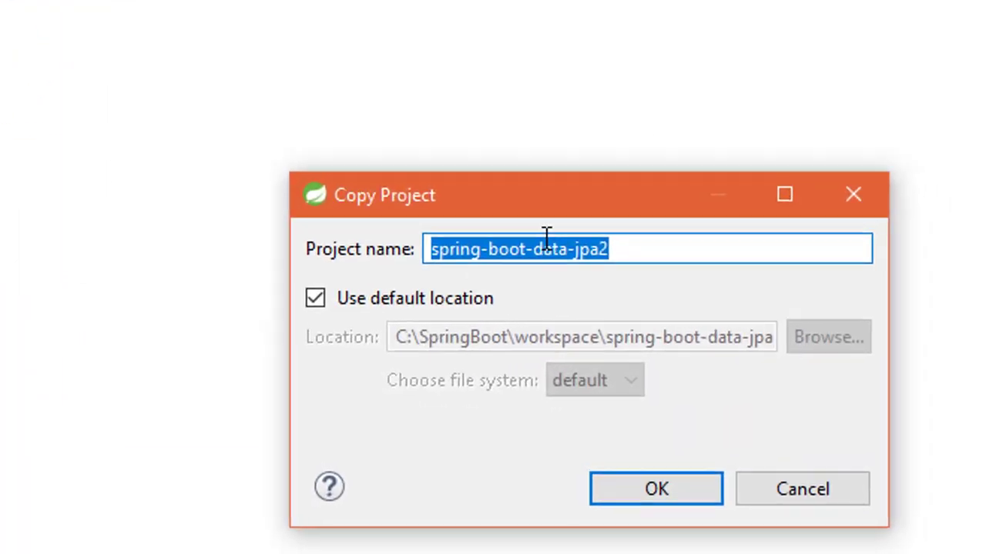
drag(486, 225, 683, 226)
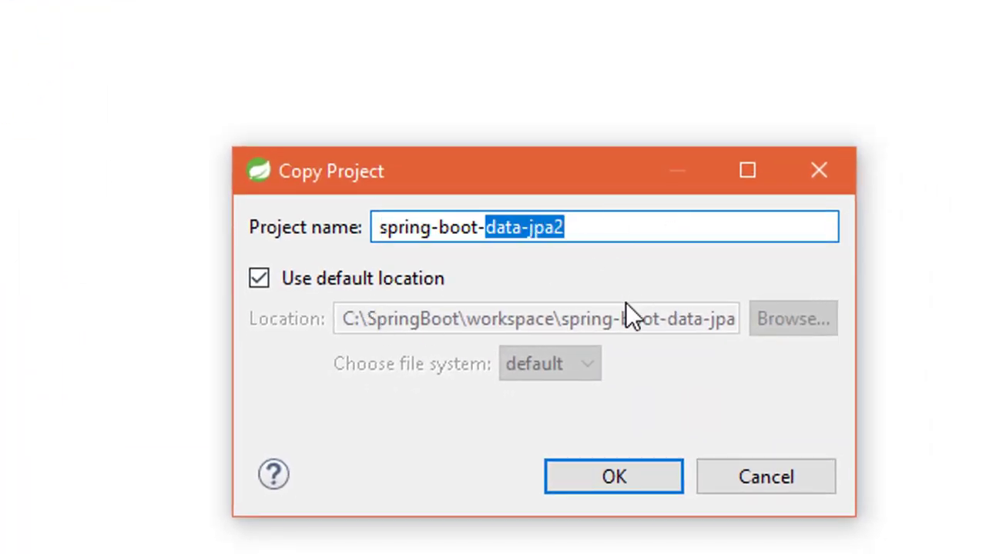
text(heroku)
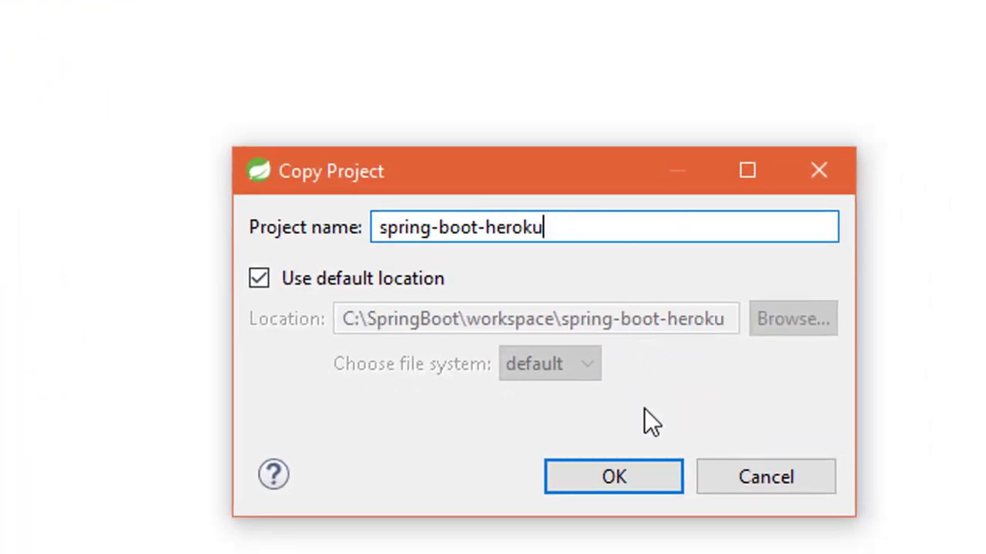
click(647, 477)
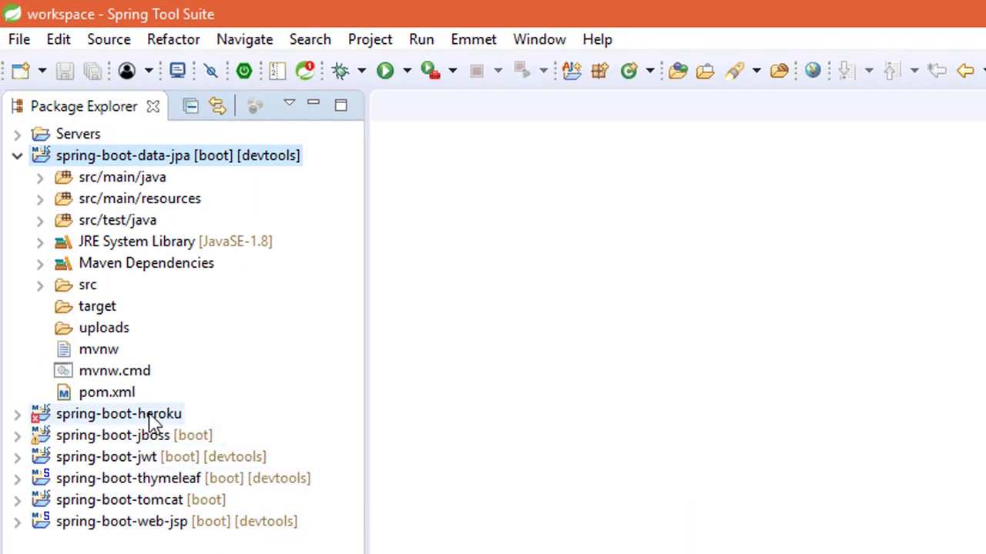
- Open the spring-boot-heroku project's pom.xml and set its artifact's Group Id to com.bolsadeideas.springboot.heroku.app
click(17, 156)
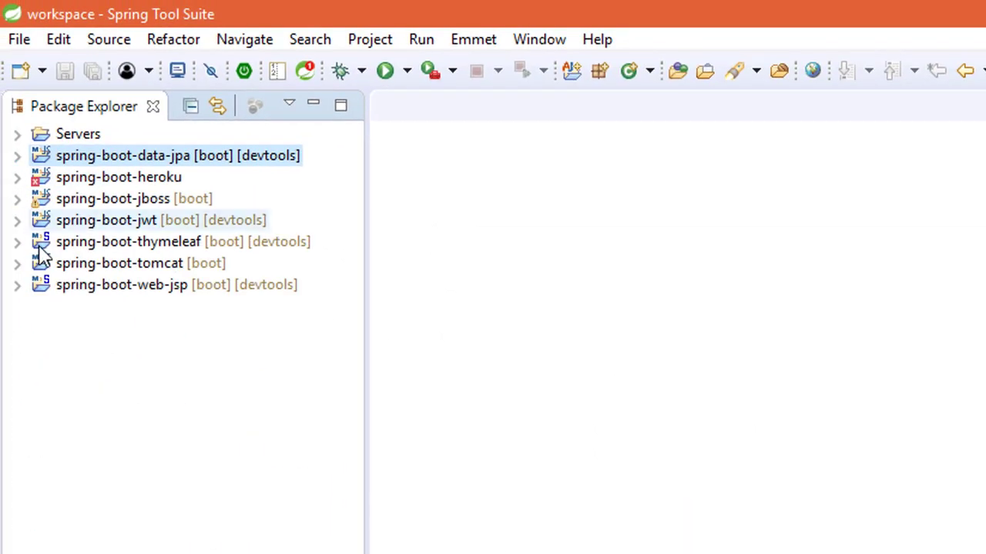
click(17, 177)
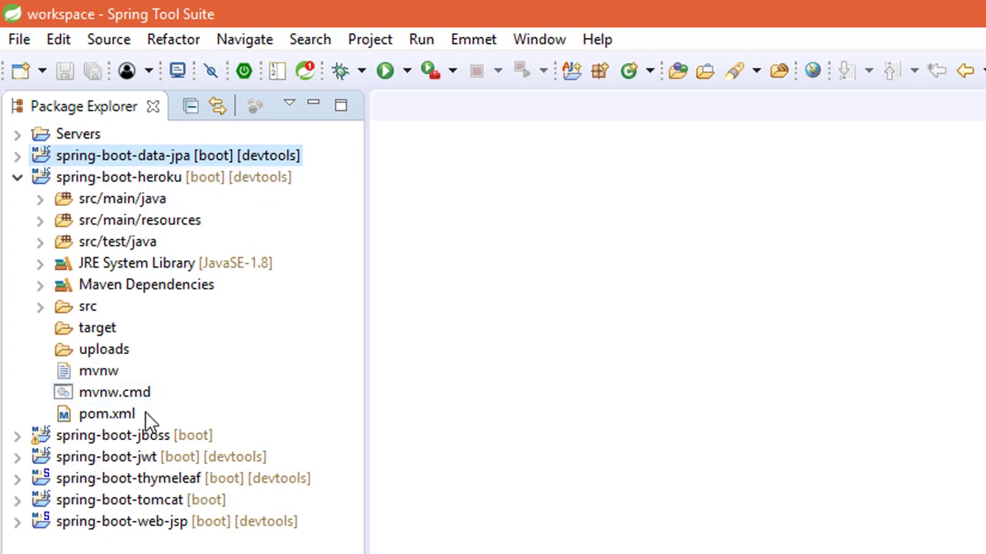
double_click(105, 416)
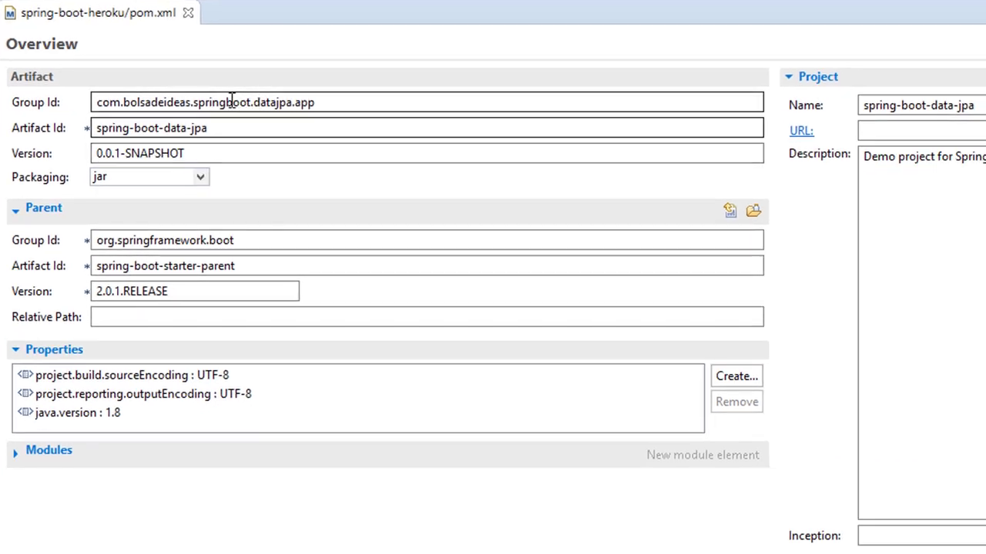
drag(254, 105, 287, 108)
text(heroku)
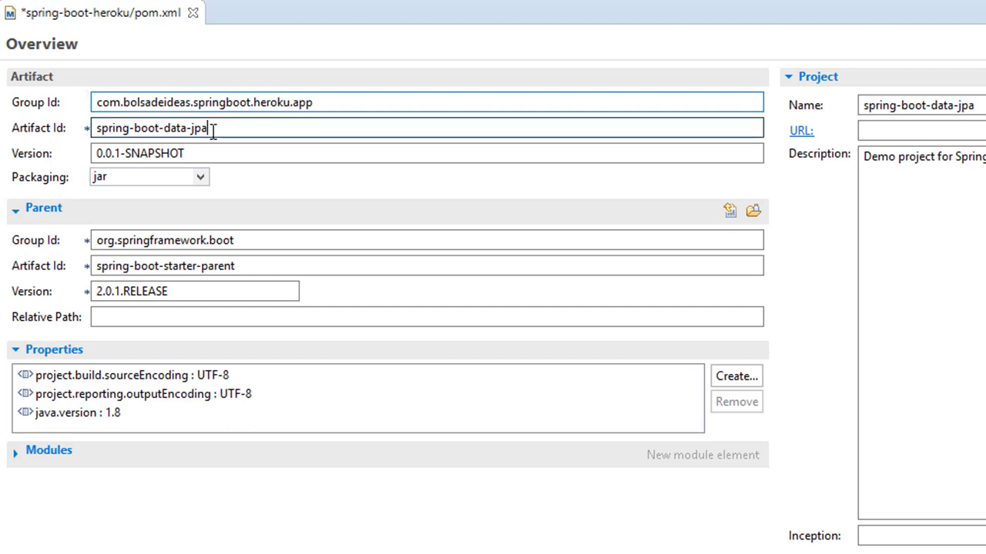
- Set both the Artifact Id and the project name to spring-boot-heroku, and save and close pom.xml
drag(209, 129, 162, 129)
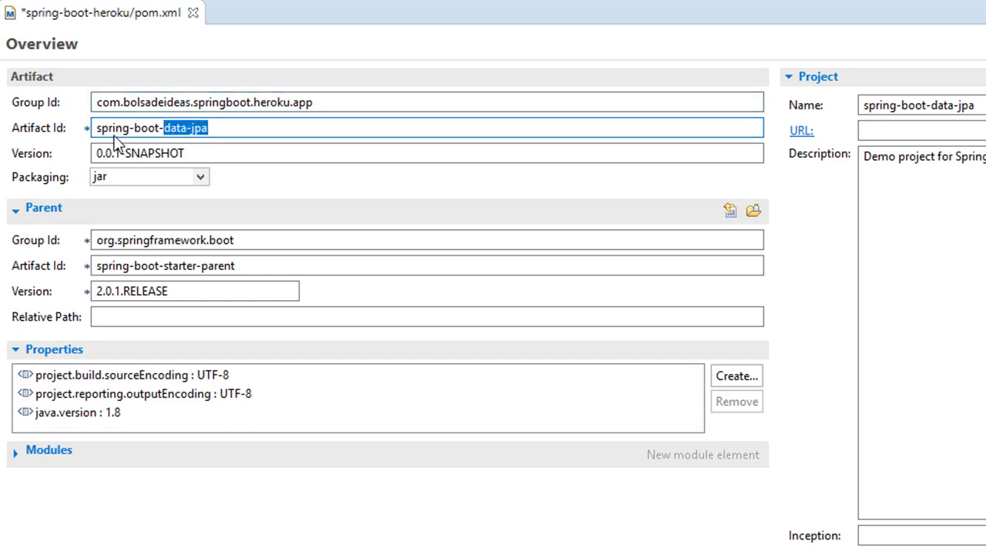
key(ctrl+v)
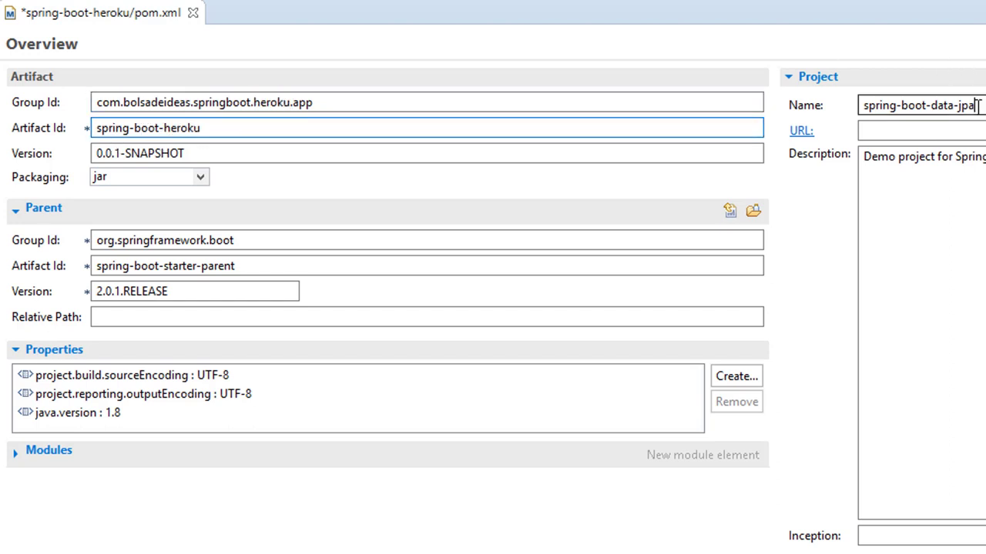
drag(975, 106, 931, 108)
key(ctrl+v)
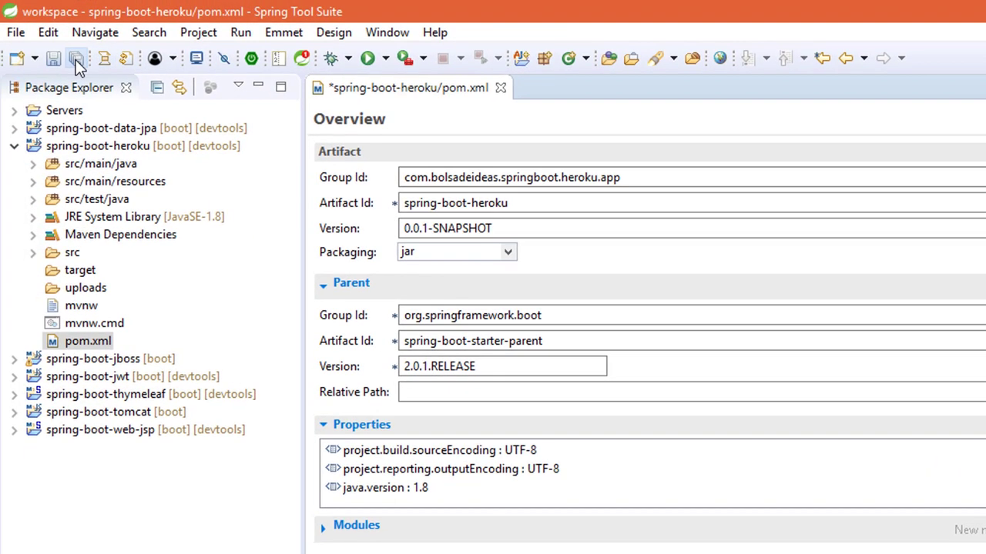
click(75, 59)
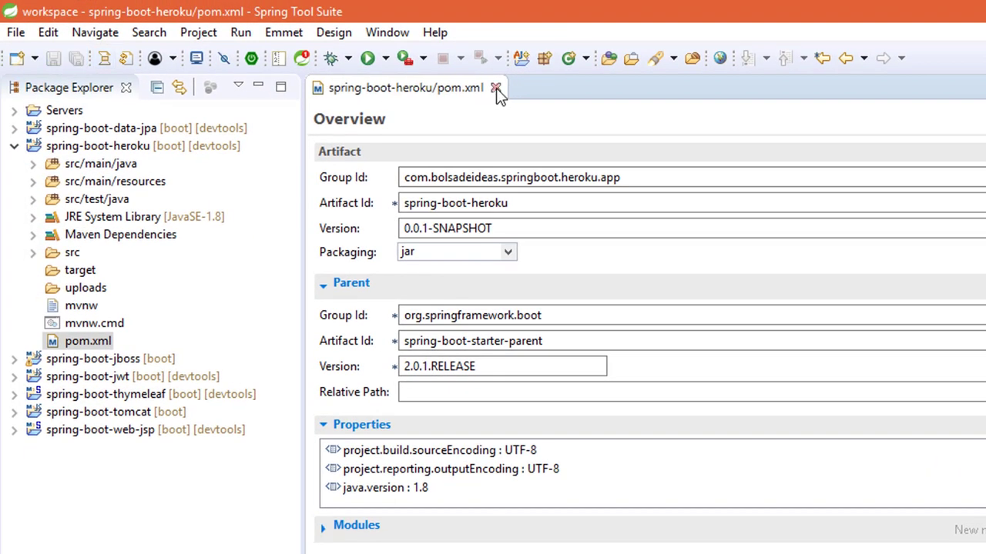
click(500, 87)
- Update the spring-boot-heroku Maven project with its configuration refreshed from pom.xml and the project cleaned
right_click(120, 146)
mouse_move(182, 440)
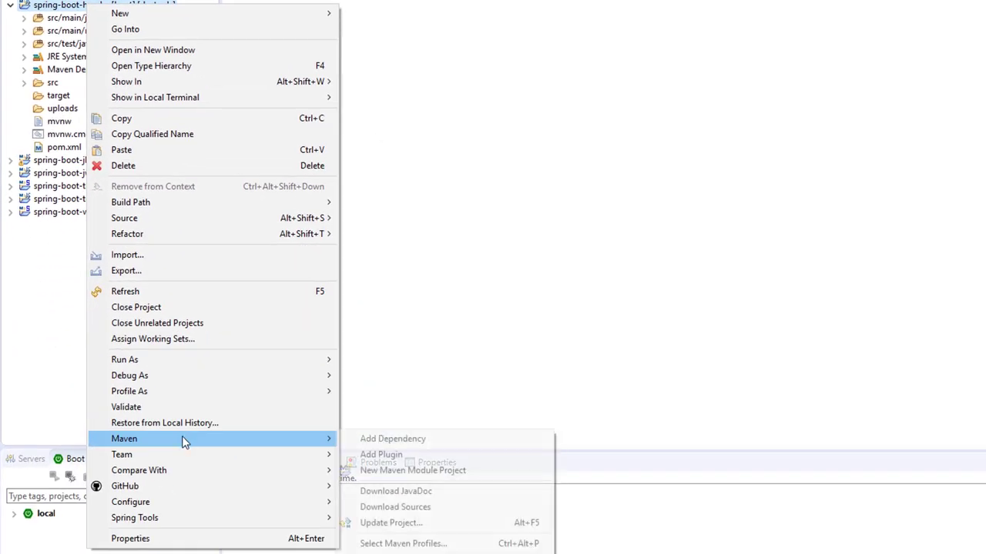
click(437, 528)
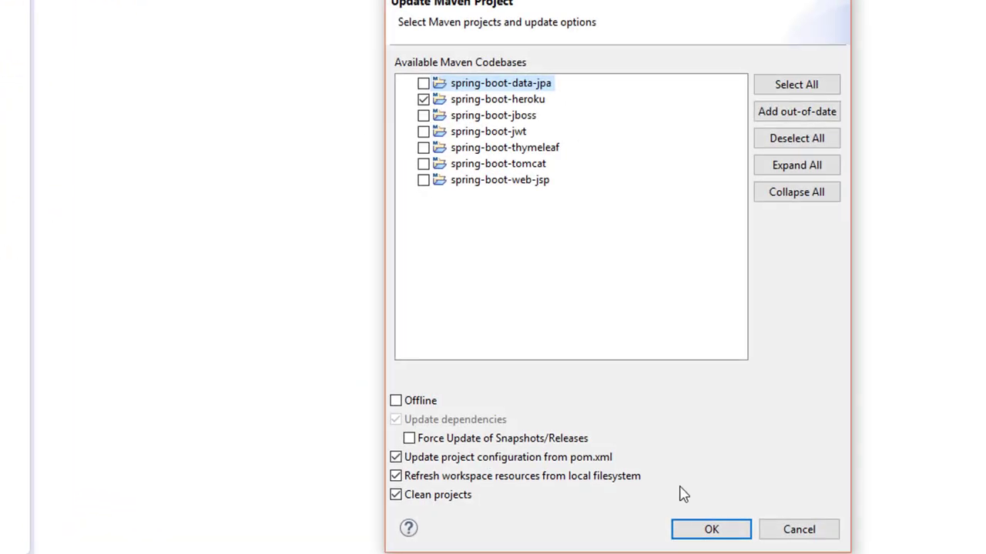
click(710, 530)
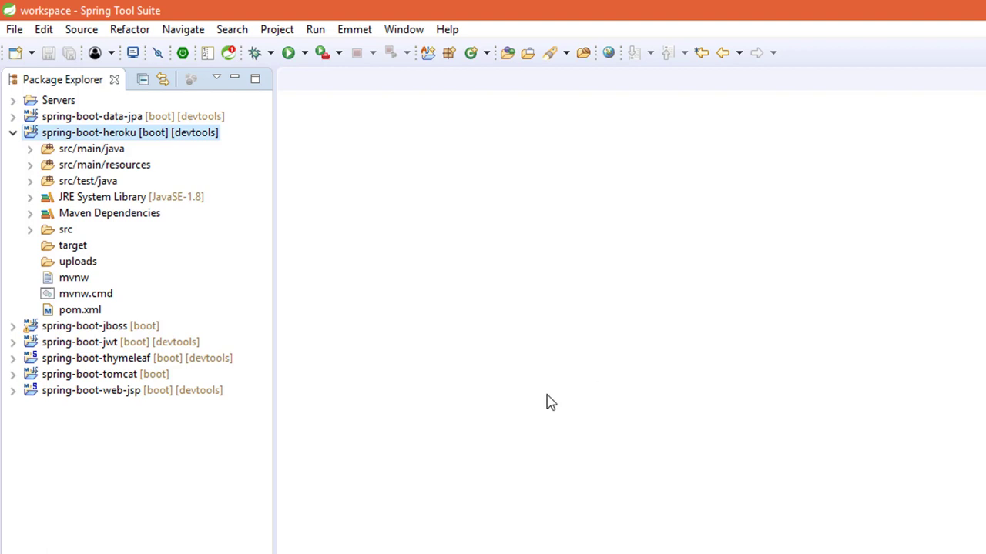
click(181, 359)
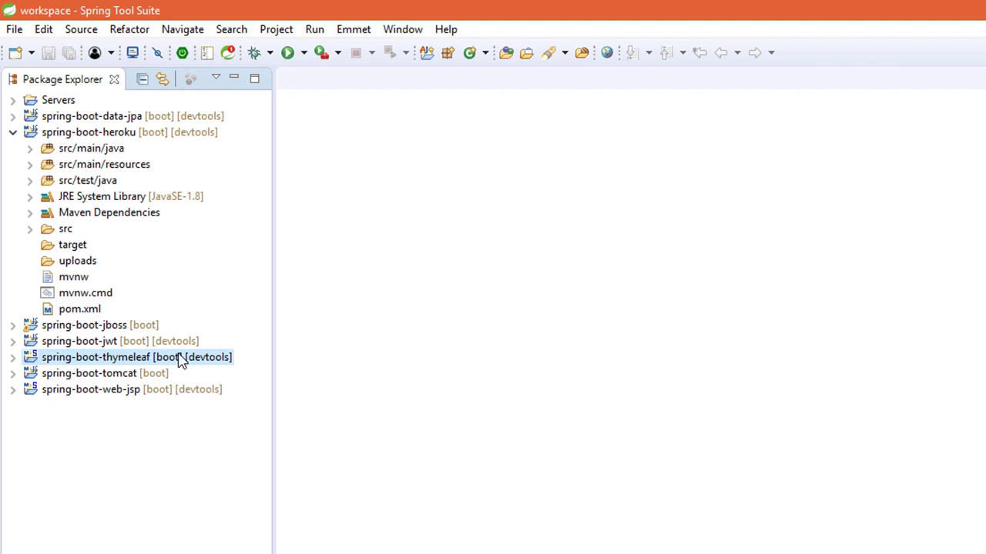
- Comment out the four datasource lines, the JPA database-platform line and the ddl-auto line in spring-boot-heroku's application.properties, and save it
click(30, 165)
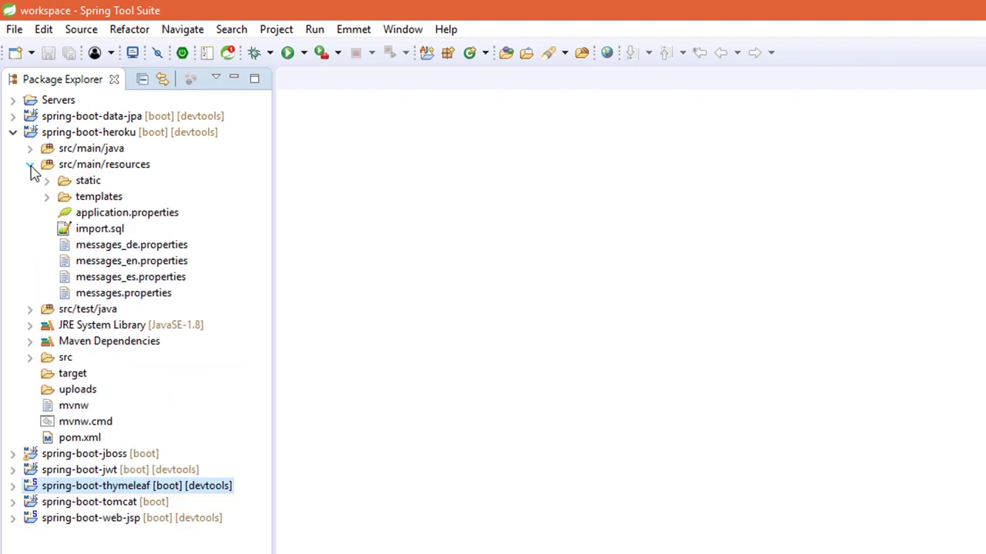
double_click(138, 221)
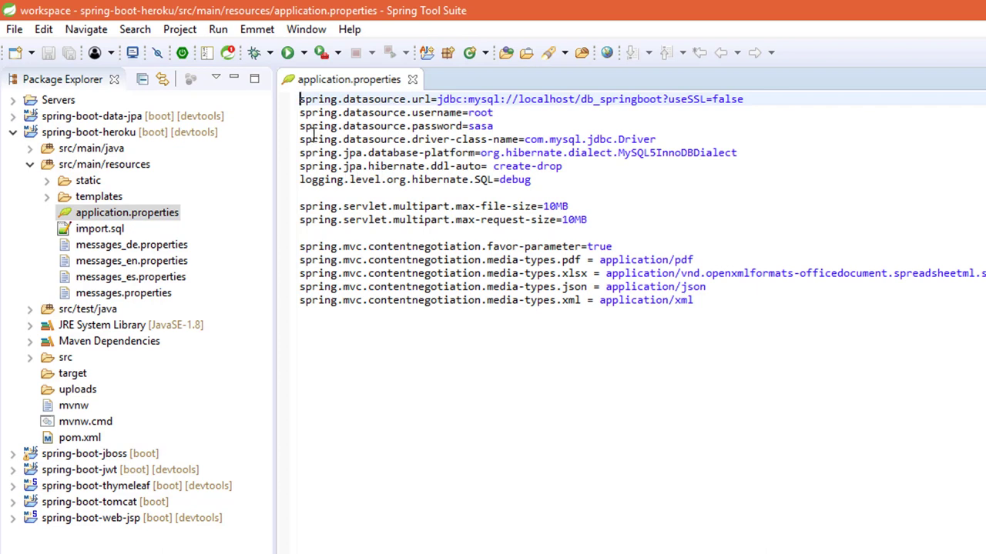
text(#)
click(300, 114)
text(#)
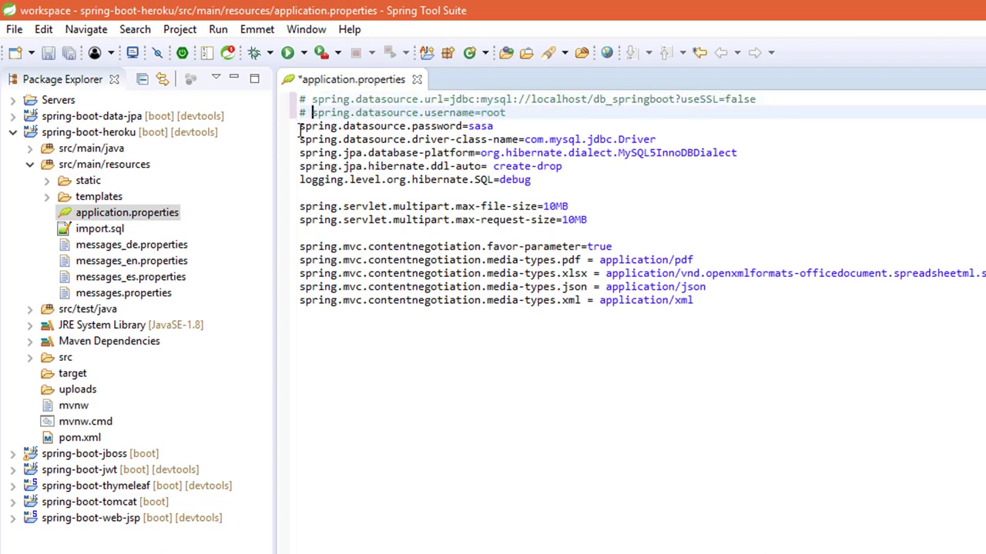
click(300, 126)
text(#)
click(300, 140)
text(#)
click(301, 152)
text(#)
click(300, 166)
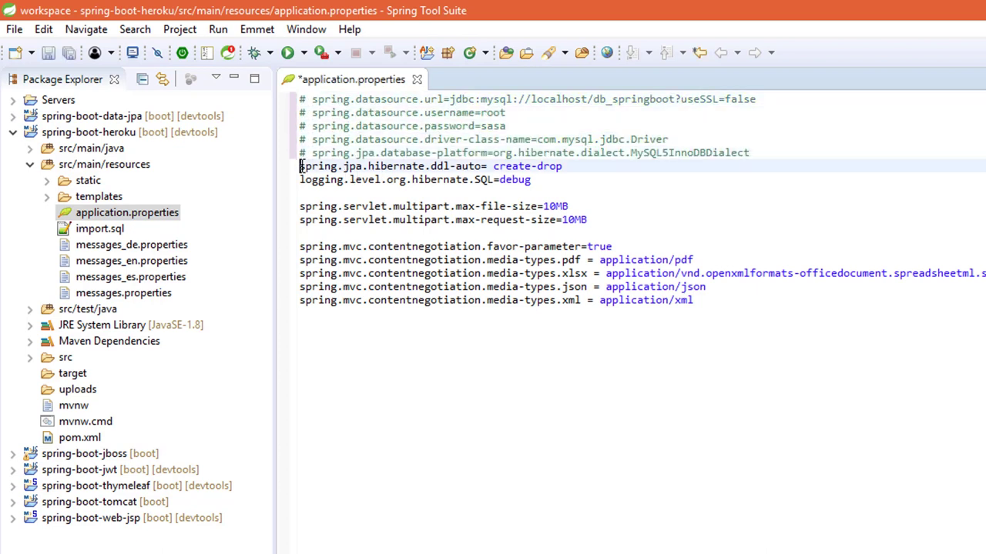
text(#)
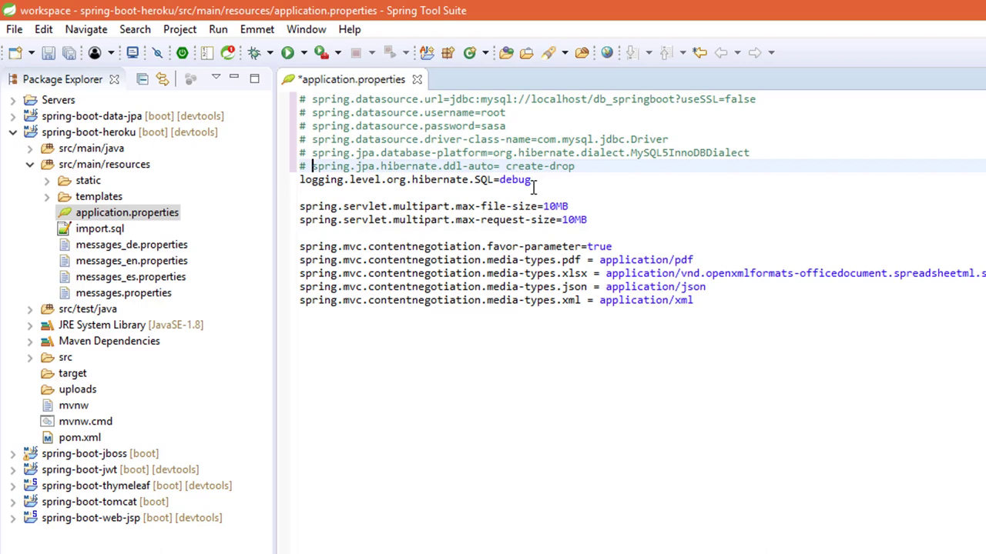
click(70, 53)
- Open the source of spring-boot-heroku's pom.xml and highlight the com.h2database h2 dependency
double_click(73, 438)
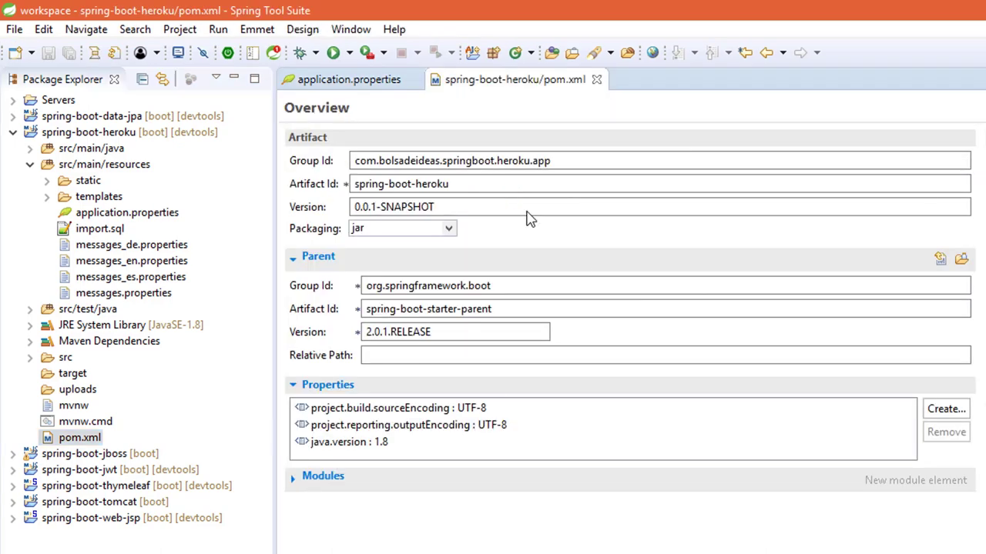
click(631, 539)
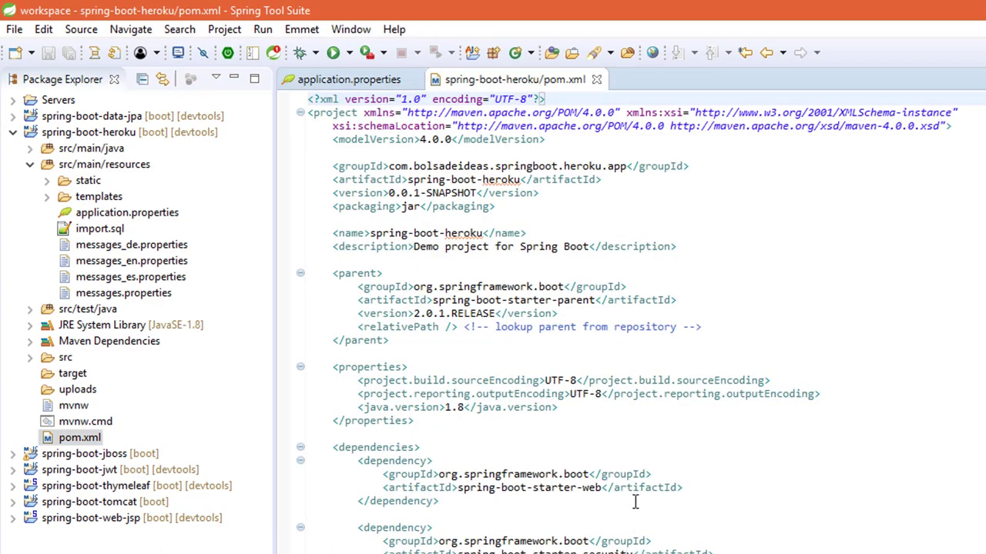
scroll(628, 532, down, 9)
scroll(623, 530, down, 4)
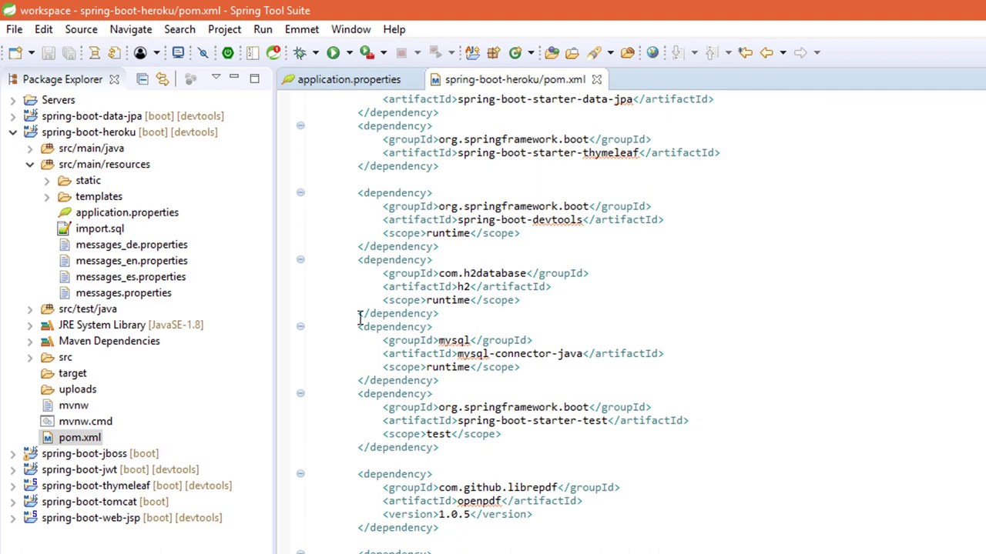
drag(357, 326, 449, 318)
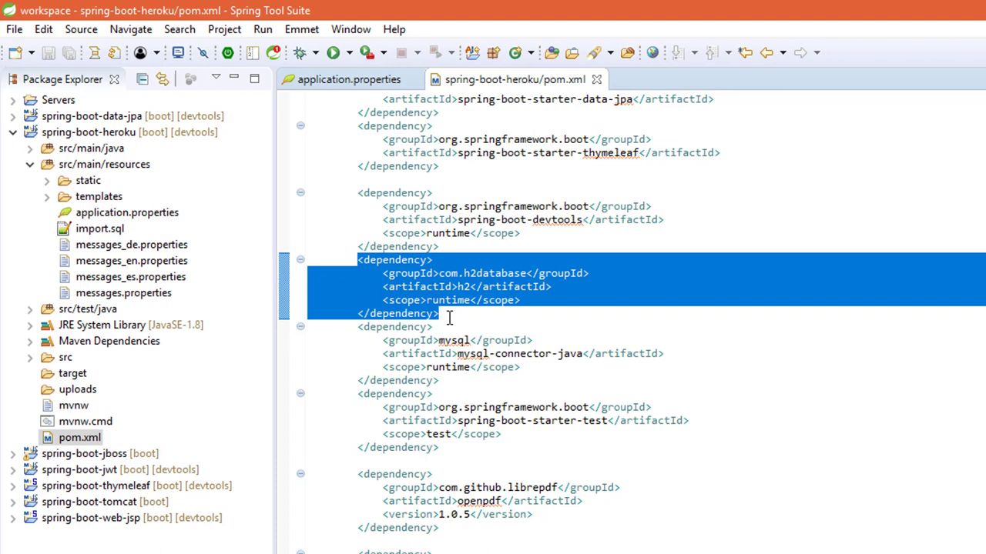
- Close spring-boot-heroku's pom.xml
click(596, 79)
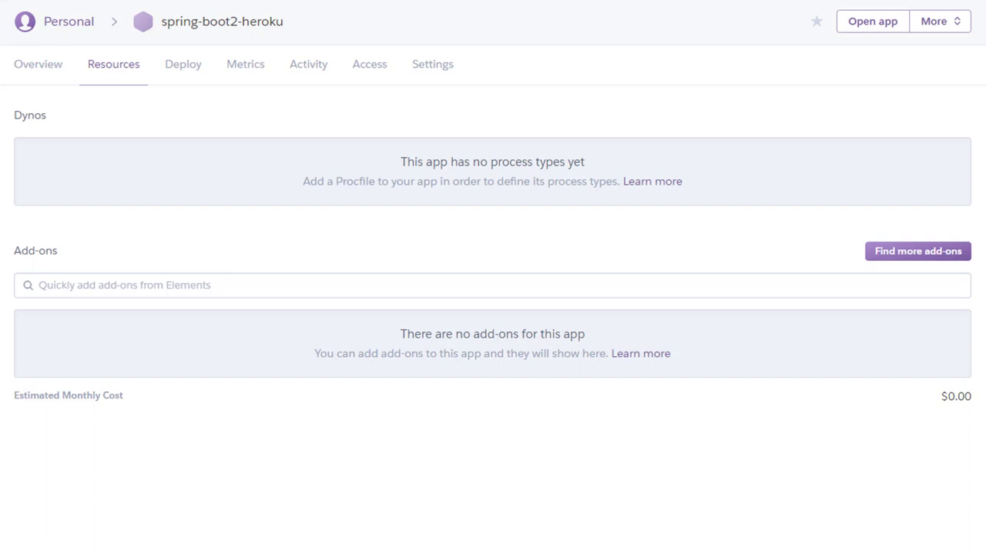
- On the Heroku app's resources, search the add-ons for mysql, examine the ClearDB MySQL plans, try the Scream plan, and dismiss the offer
click(88, 285)
text(mysql)
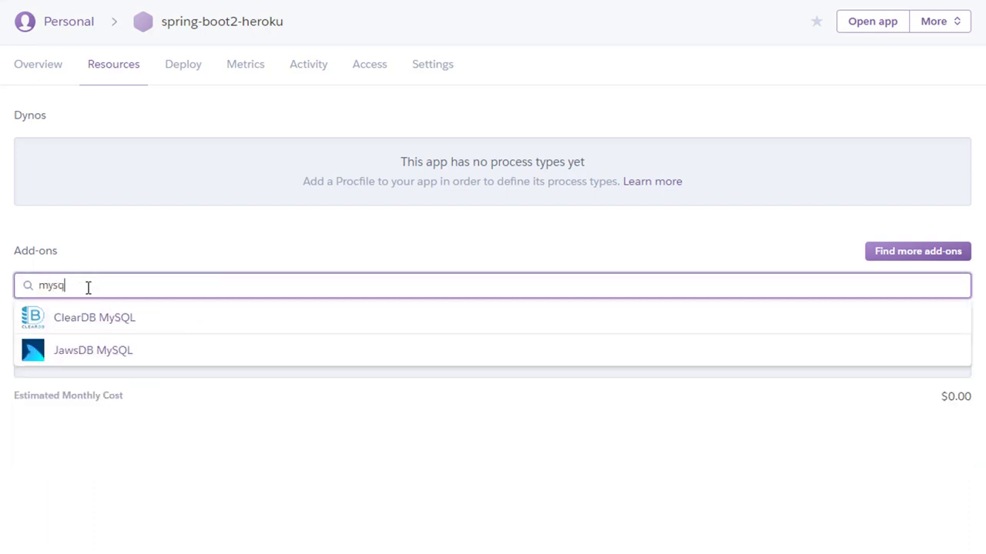
click(76, 330)
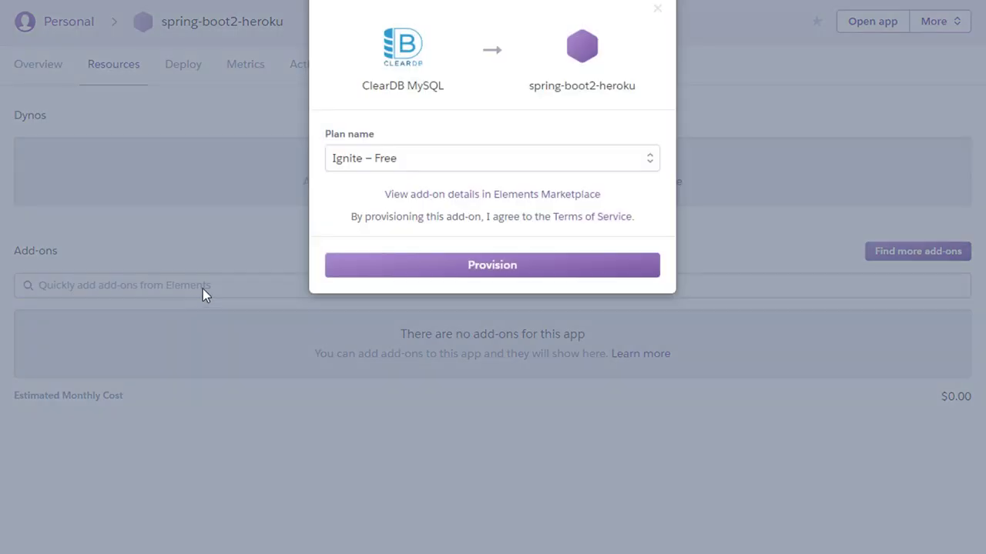
click(452, 162)
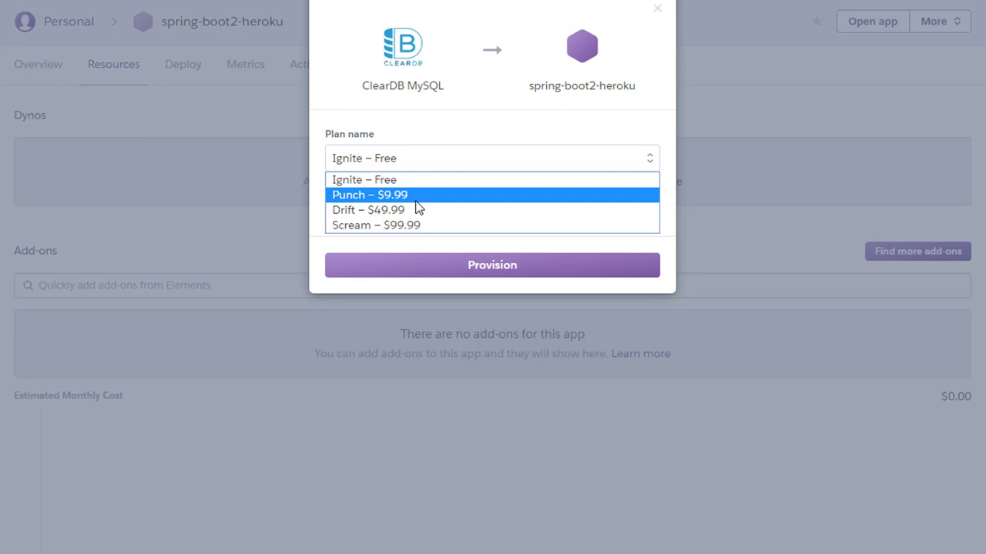
click(414, 226)
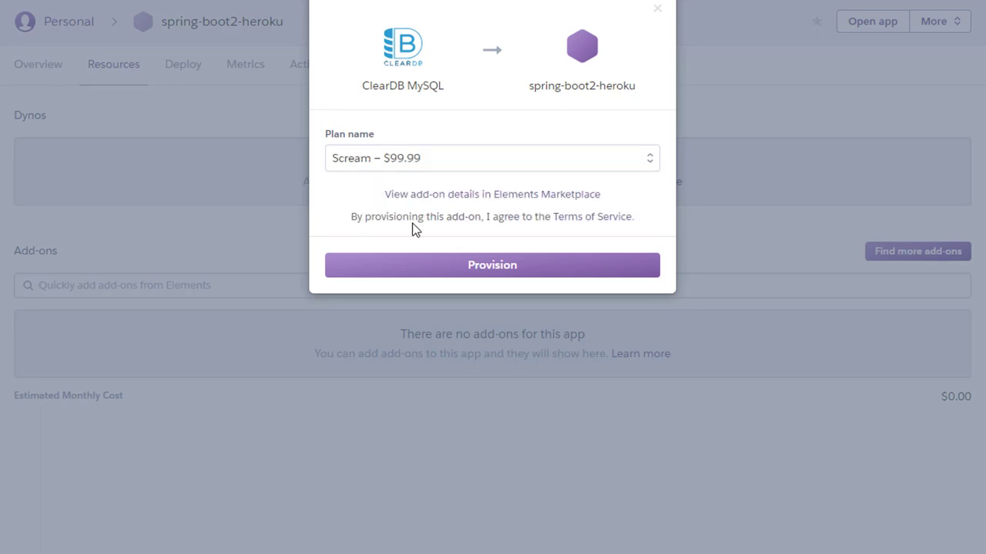
click(653, 18)
- Search the add-ons for mongo, examine the plans offered for mLab MongoDB, and dismiss the offer without provisioning it
click(180, 286)
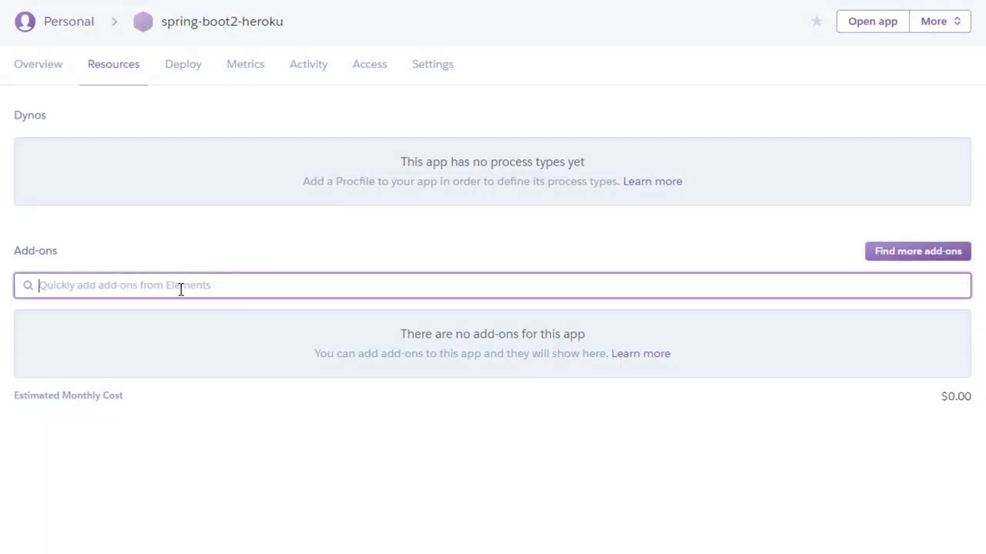
text(mongo)
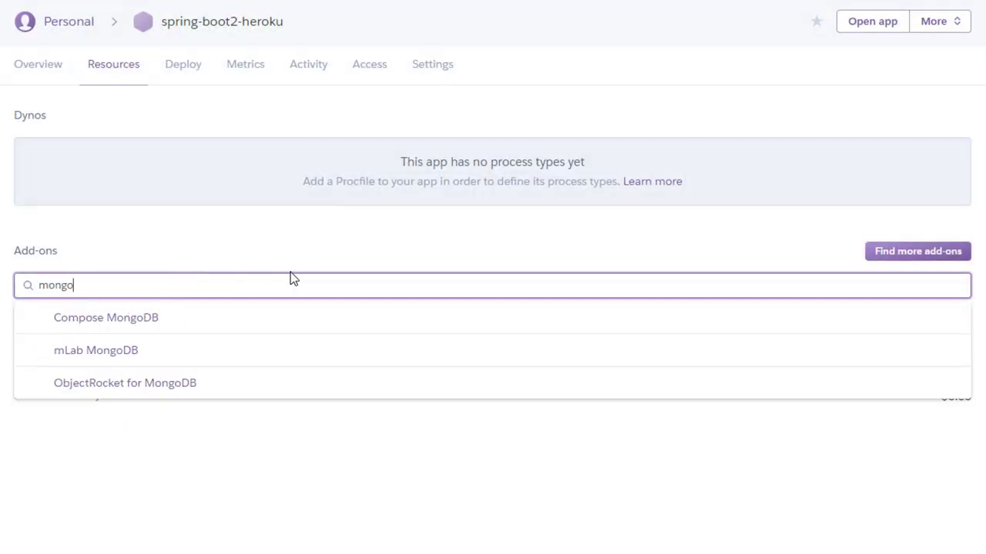
click(105, 355)
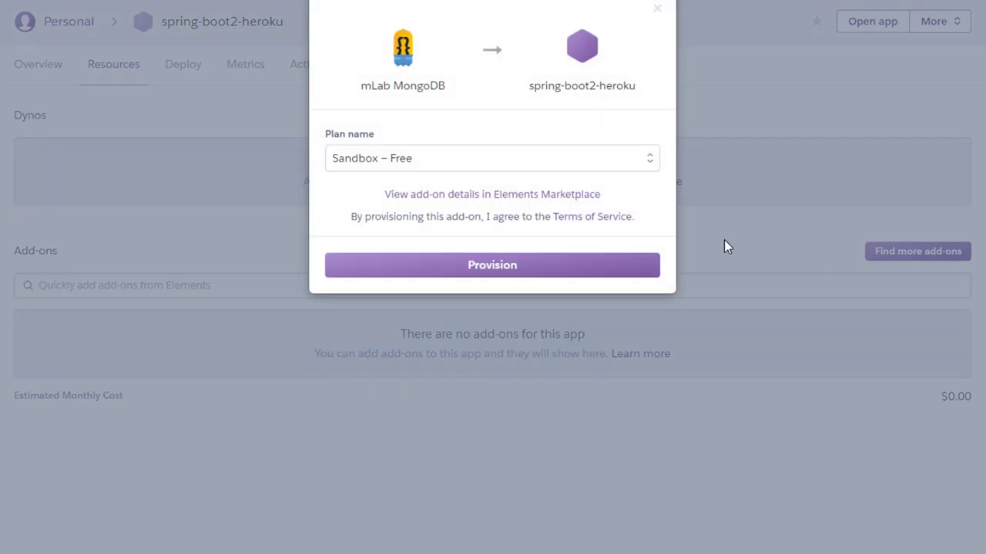
click(458, 158)
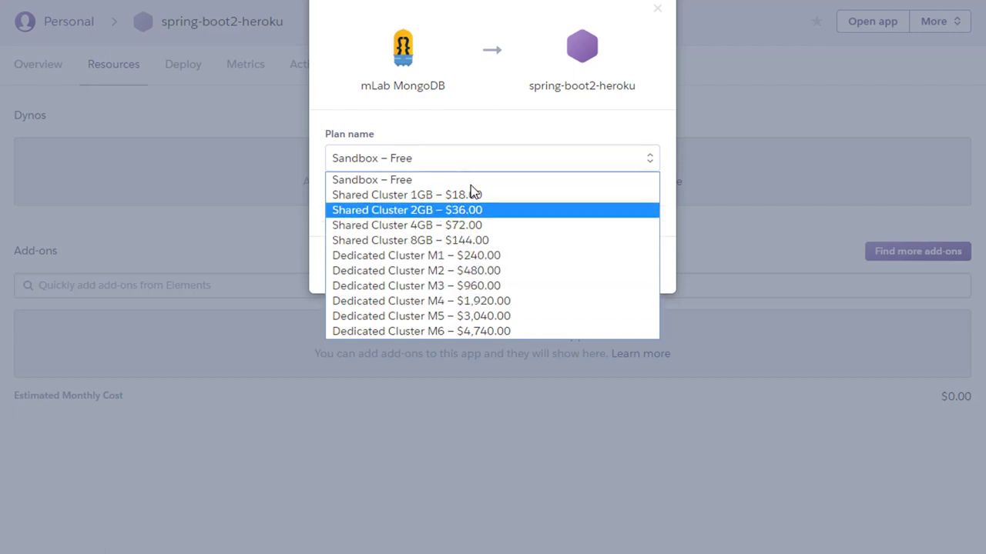
click(488, 153)
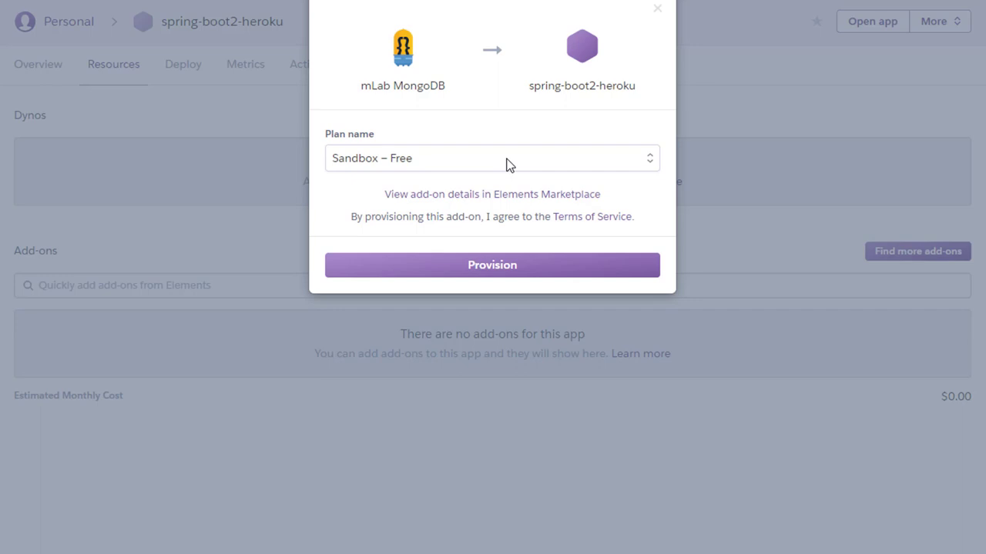
click(657, 10)
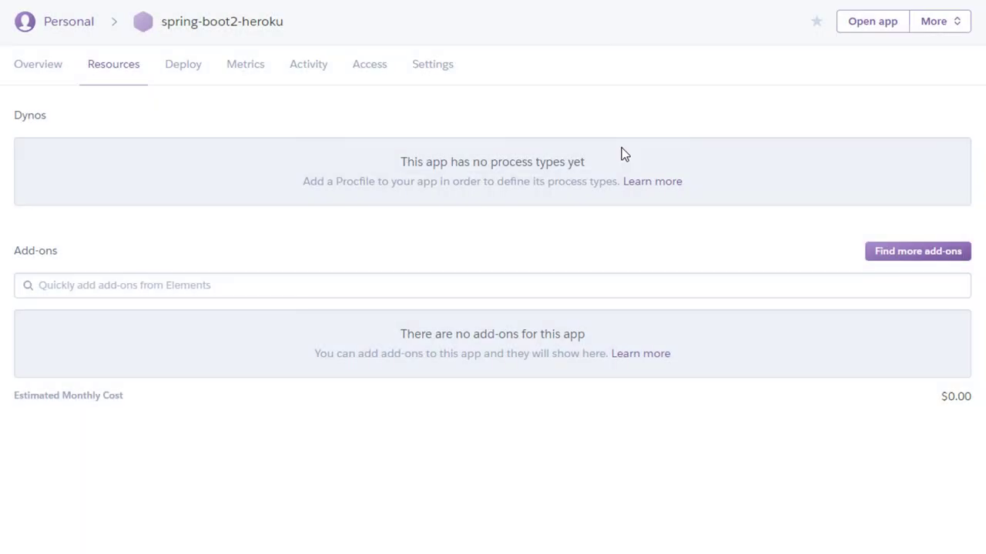